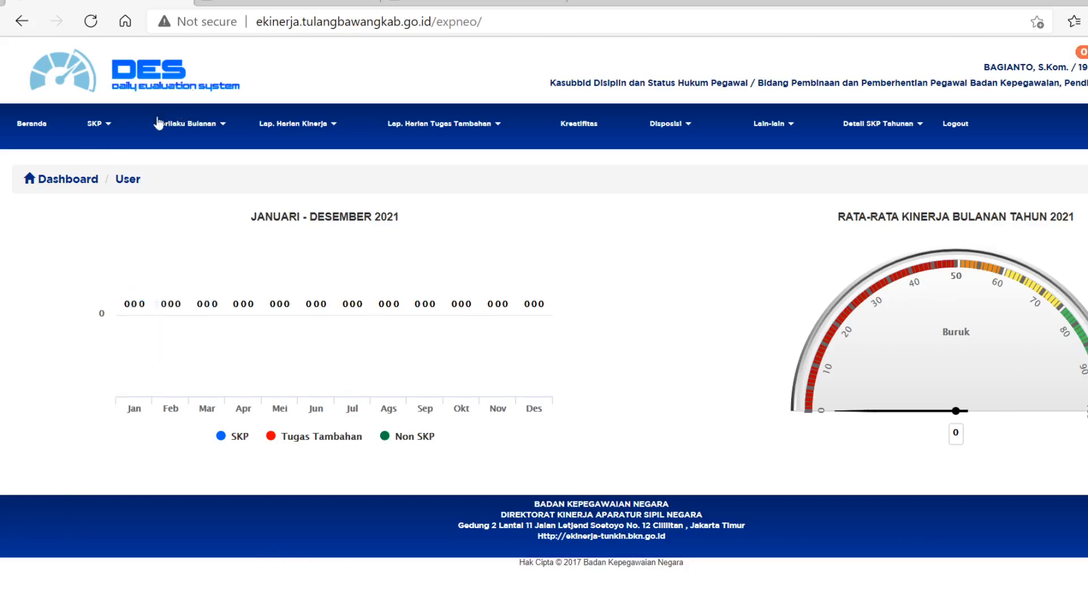
# Start a new annual SKP period under Target dan Realisasi Tahunan with the start date 2021-01-04.
pyautogui.click(107, 128)
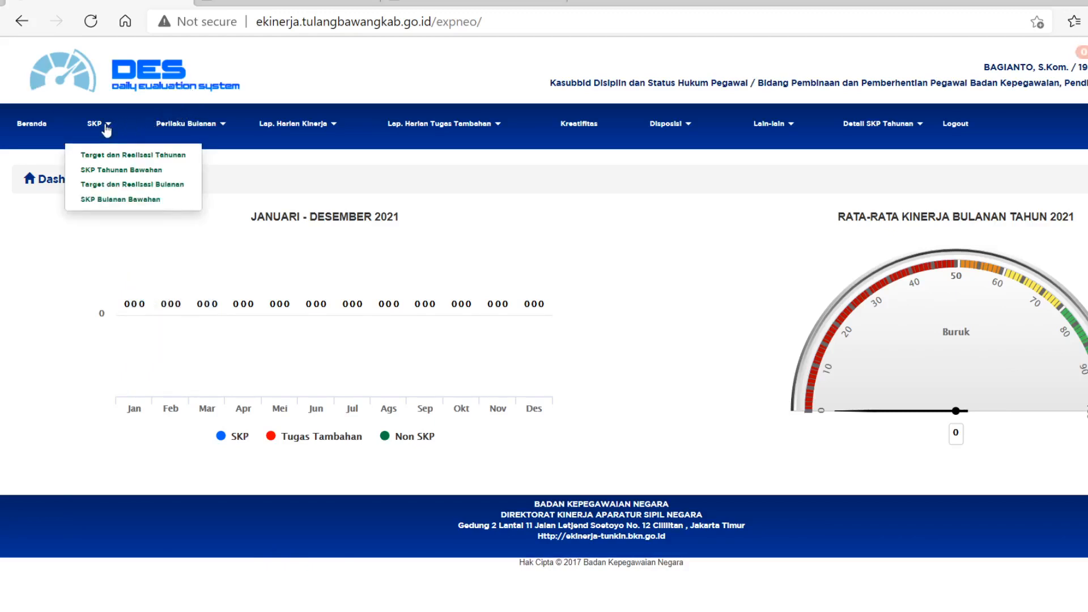
pyautogui.click(125, 161)
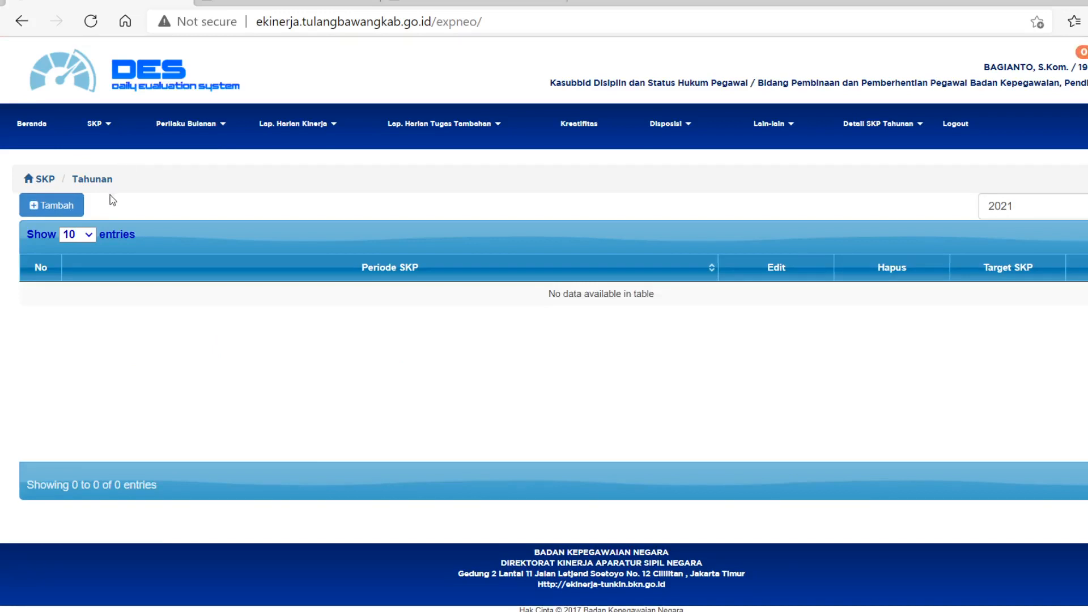
pyautogui.click(59, 207)
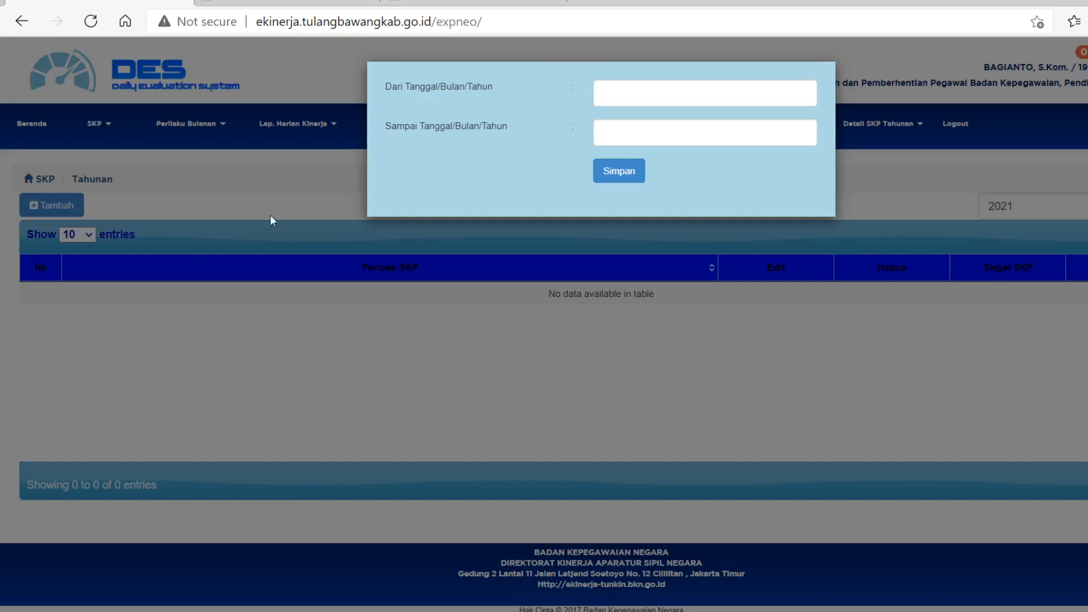
pyautogui.click(629, 86)
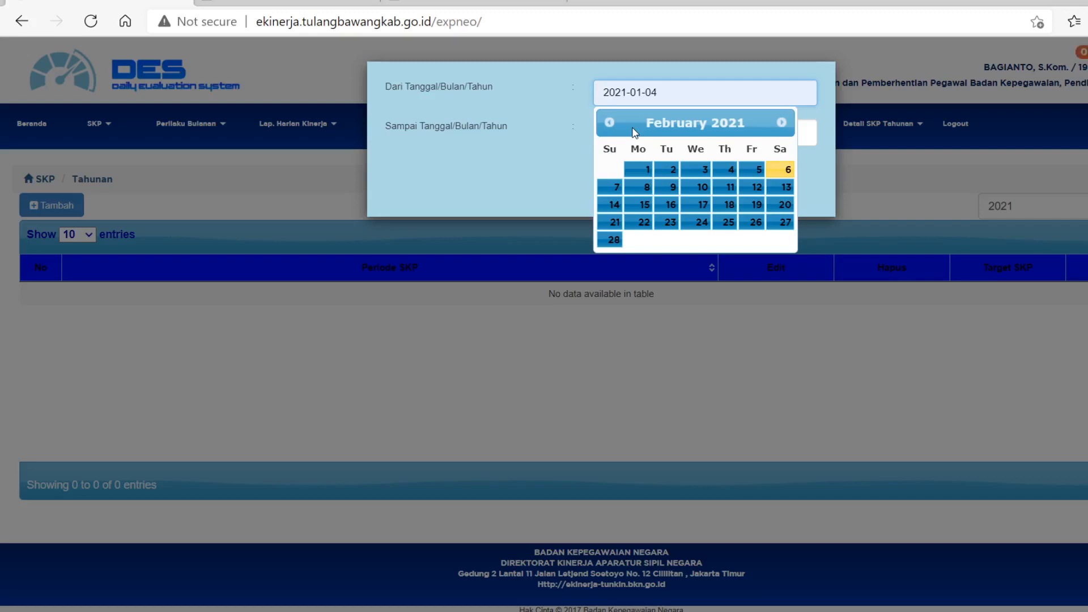
pyautogui.click(632, 133)
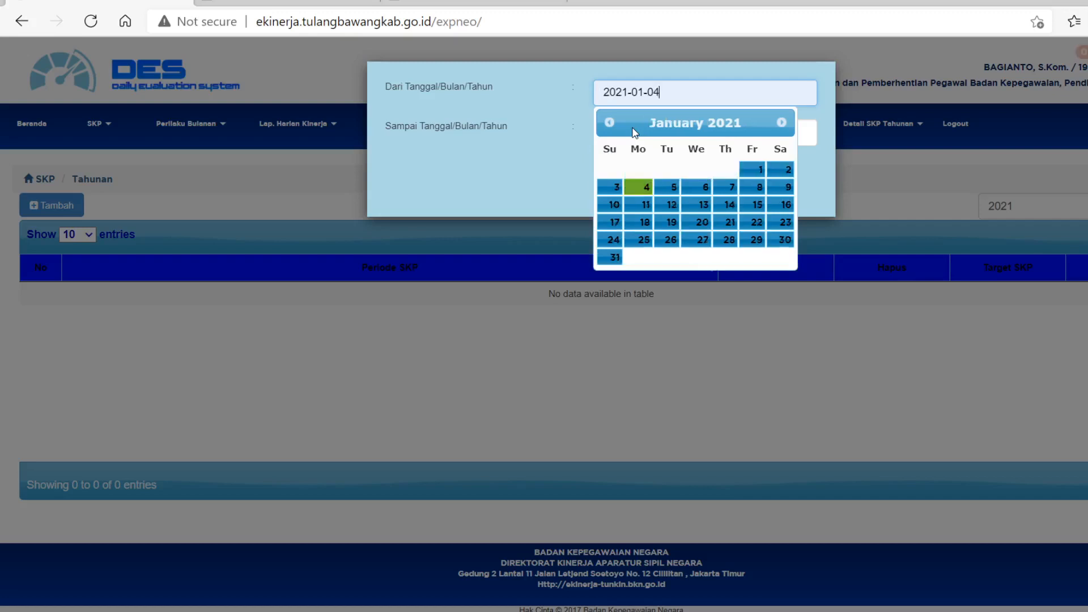
pyautogui.click(646, 189)
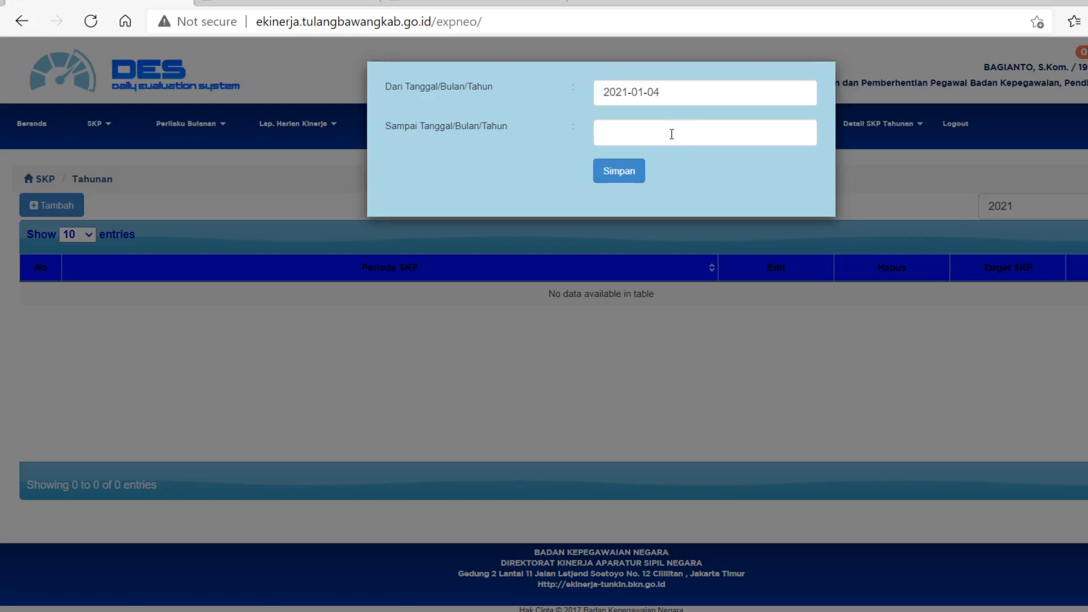
# Set the SKP period's end date to 2021-12-31 and save the period.
pyautogui.click(672, 135)
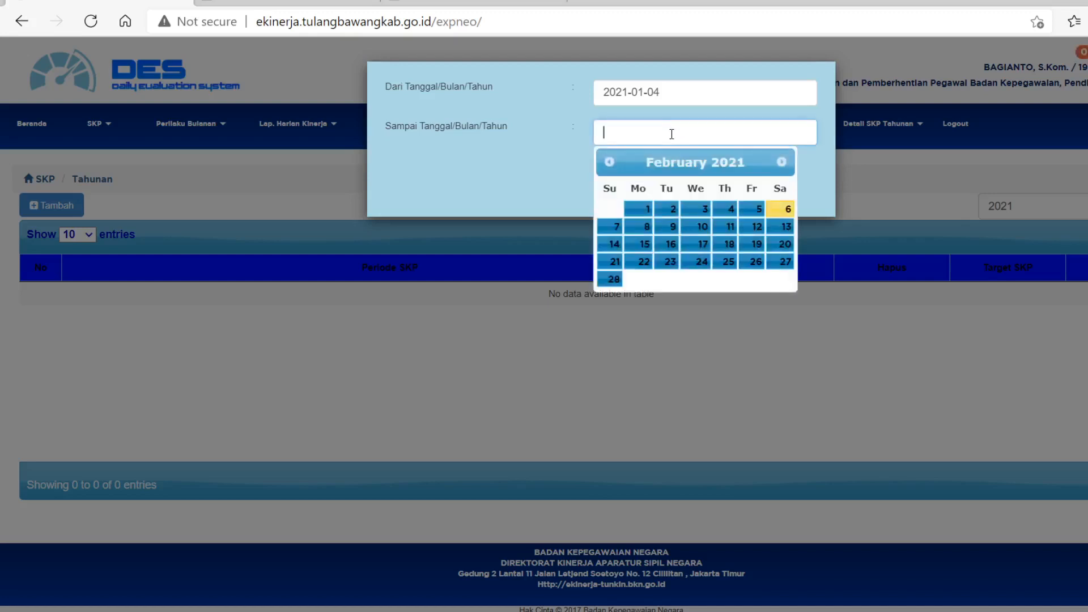
pyautogui.click(658, 159)
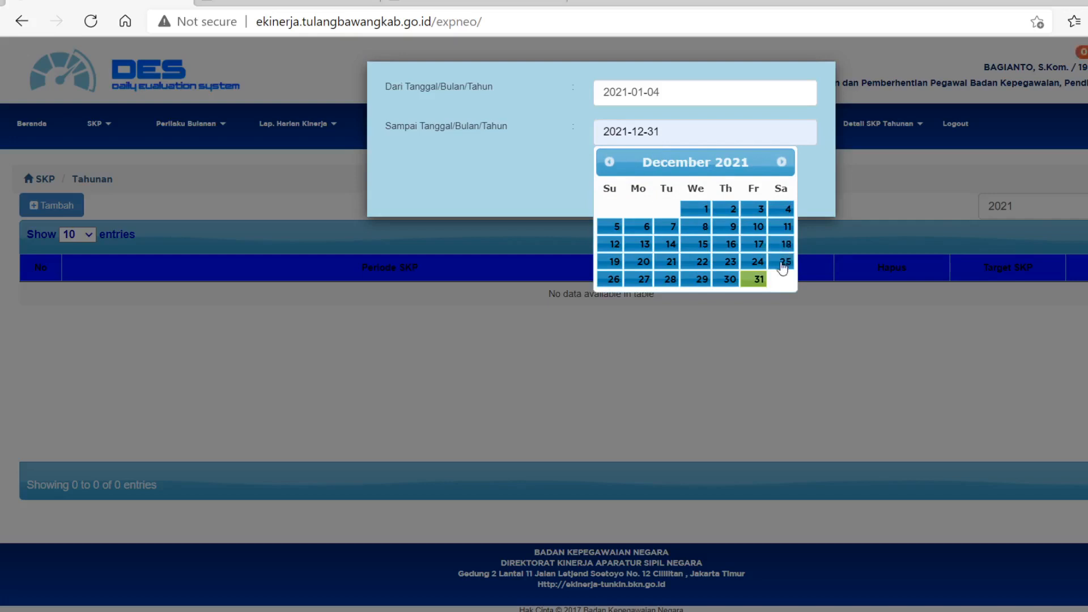
pyautogui.click(758, 275)
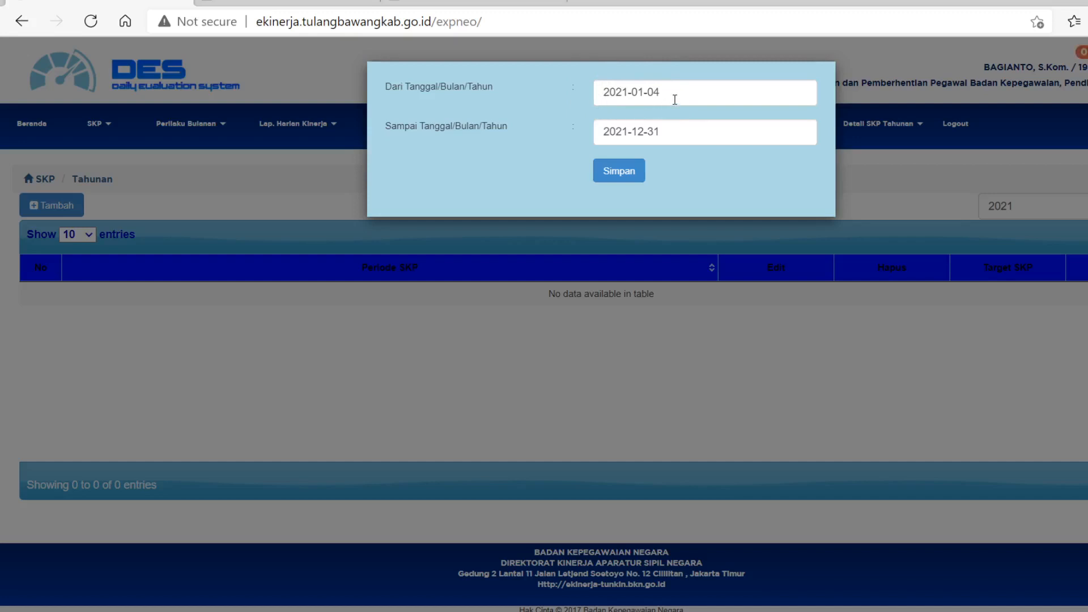
pyautogui.click(625, 172)
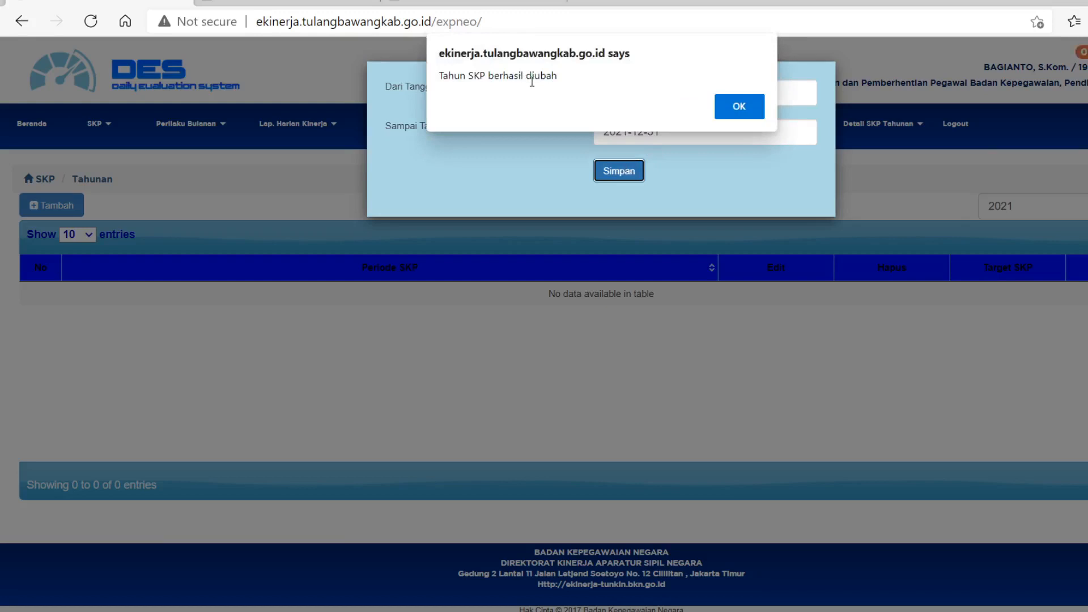
pyautogui.click(737, 104)
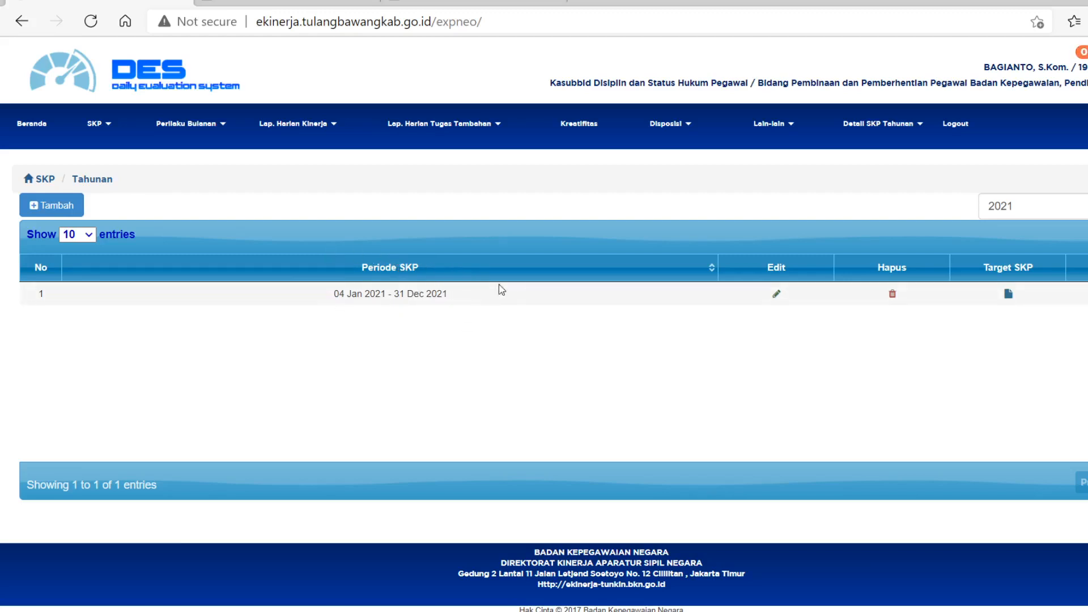
# Add a target to the 2021 SKP period, with "Memfasilitasi kegiatan Tim Pertimbangan Kepegawaian" as the superior's annual SKP.
pyautogui.click(1009, 294)
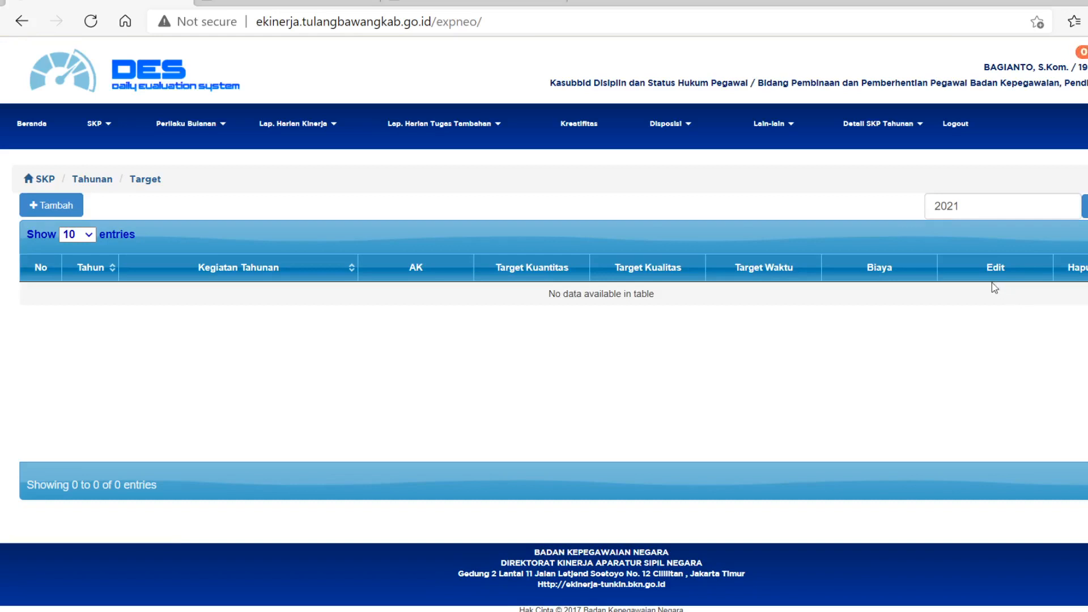
pyautogui.click(72, 208)
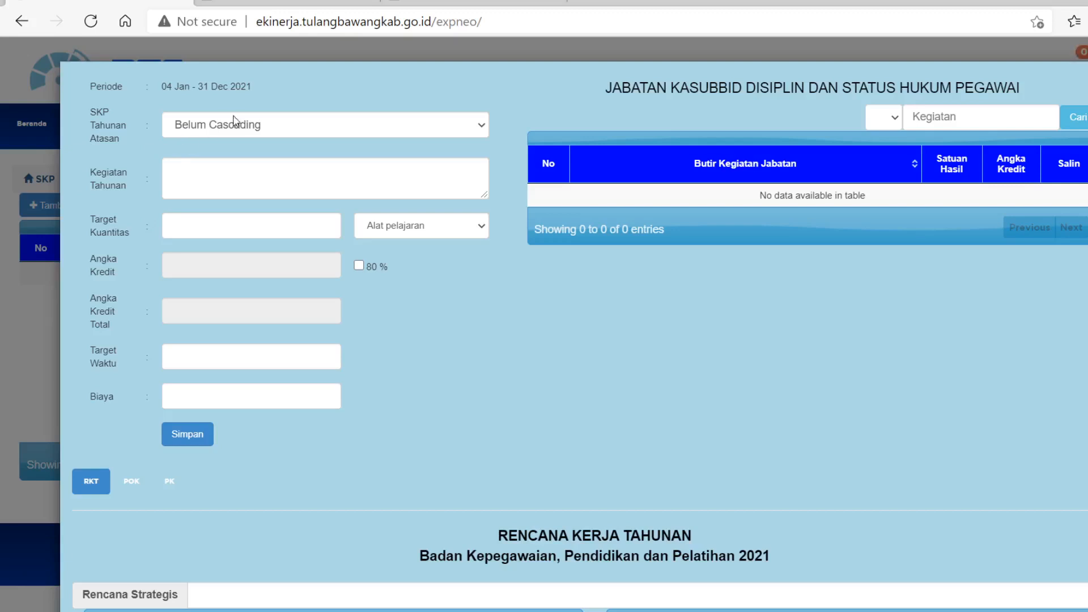
pyautogui.click(289, 131)
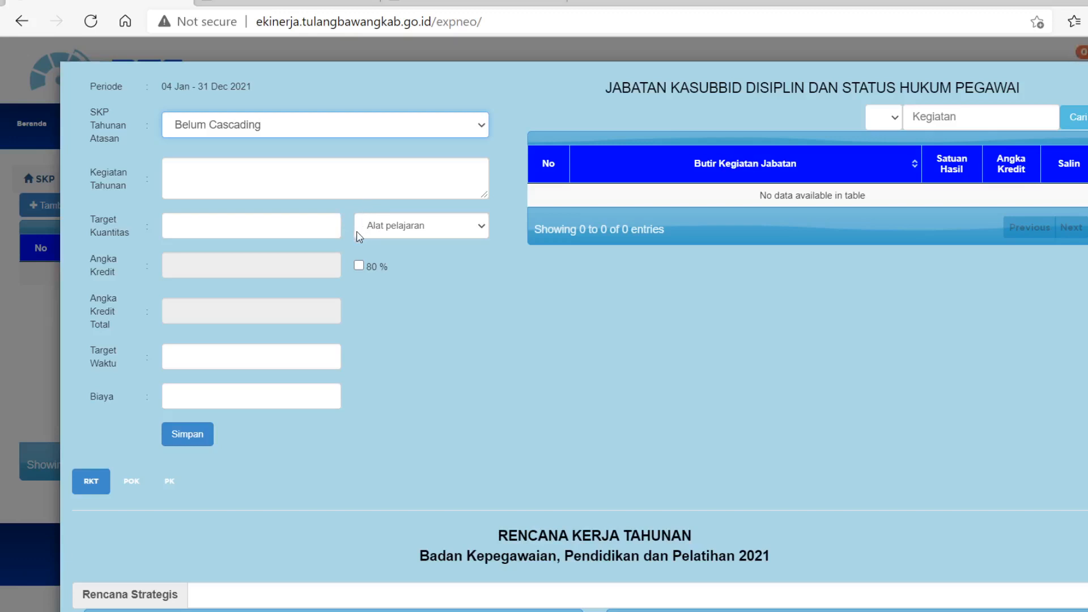
pyautogui.click(333, 301)
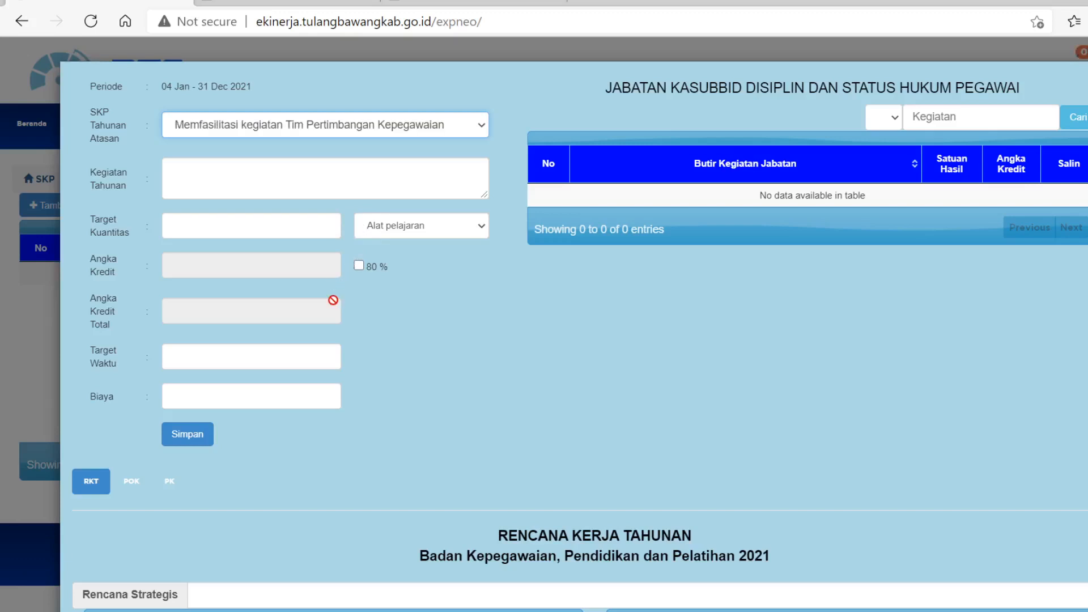
# Enter "Menyiapkan dan memfasilitasi rapat Tim Pertimbangan Kepegawaian" as the Kegiatan Tahunan of the new target.
pyautogui.click(181, 168)
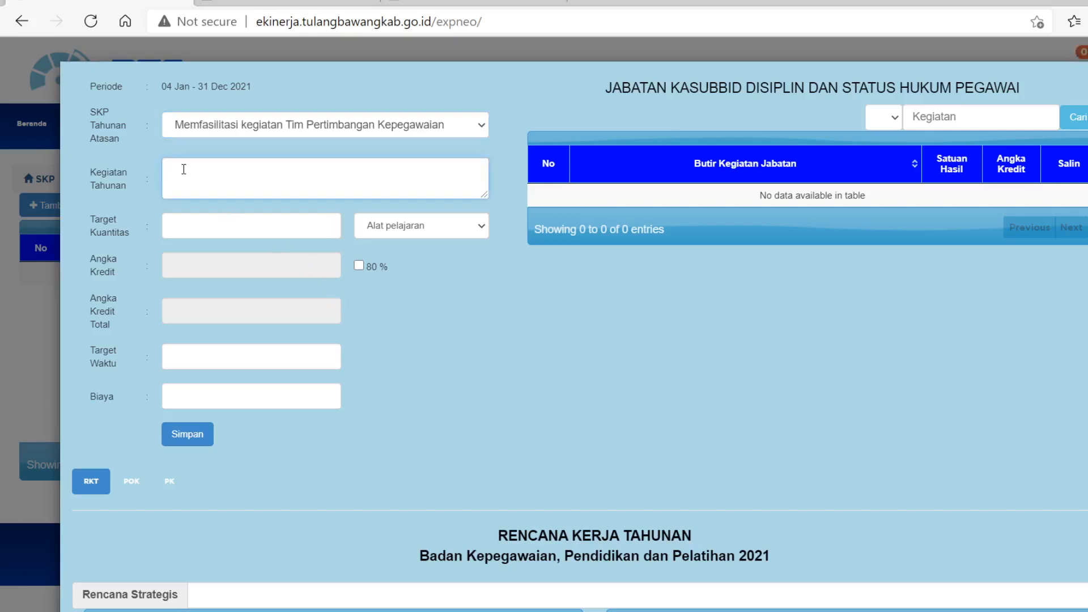
pyautogui.write('Me')
pyautogui.write('enyia')
pyautogui.press('BackSpace')
pyautogui.press('BackSpace')
pyautogui.press('BackSpace')
pyautogui.press('BackSpace')
pyautogui.press('BackSpace')
pyautogui.write('nyiapkan an ')
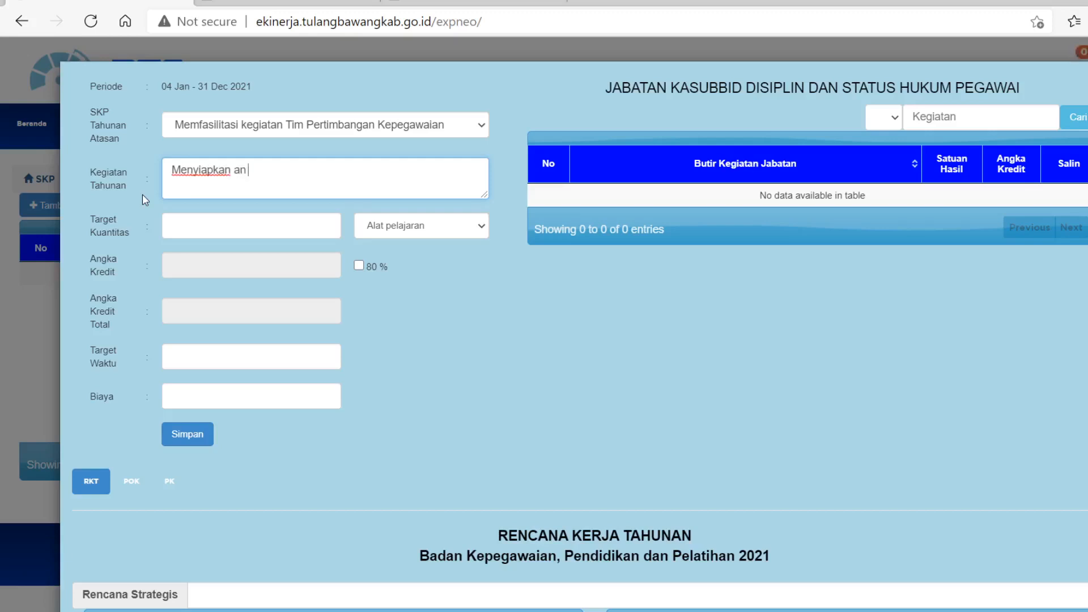
pyautogui.write('d')
pyautogui.press('BackSpace')
pyautogui.write('md')
pyautogui.press('BackSpace')
pyautogui.press('BackSpace')
pyautogui.press('BackSpace')
pyautogui.press('BackSpace')
pyautogui.press('BackSpace')
pyautogui.write('dan memfasilitasi')
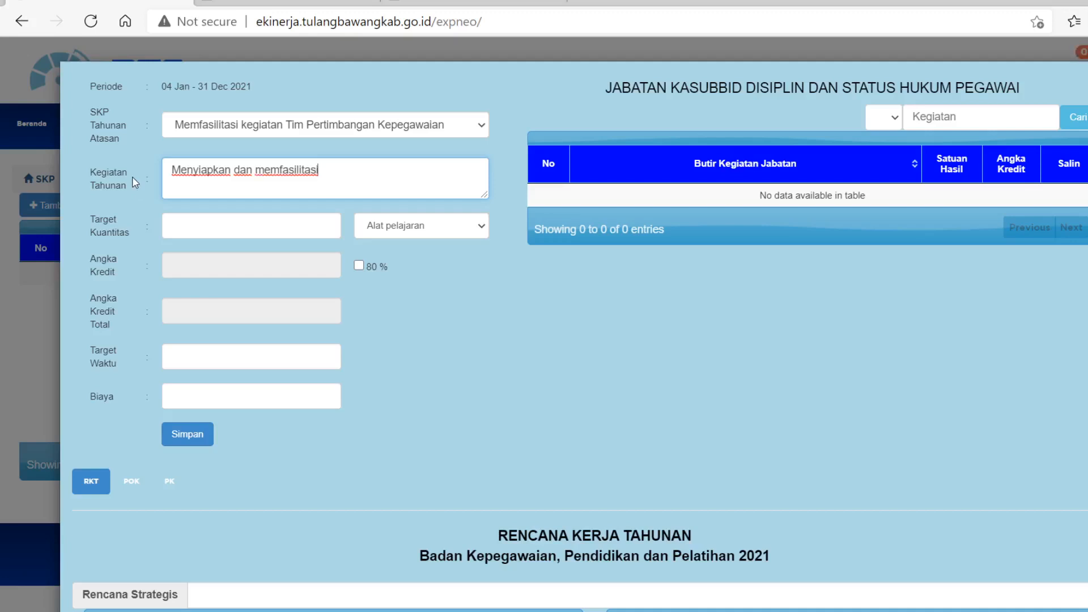
pyautogui.write(' rapat Tim Pertimbangan')
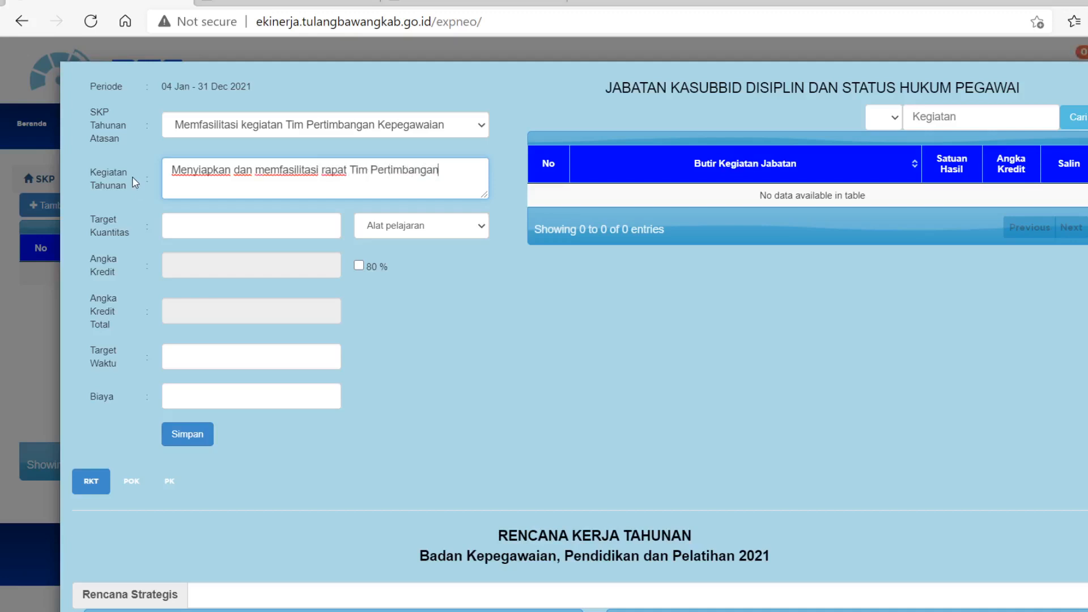
pyautogui.write(' Kepegawaian')
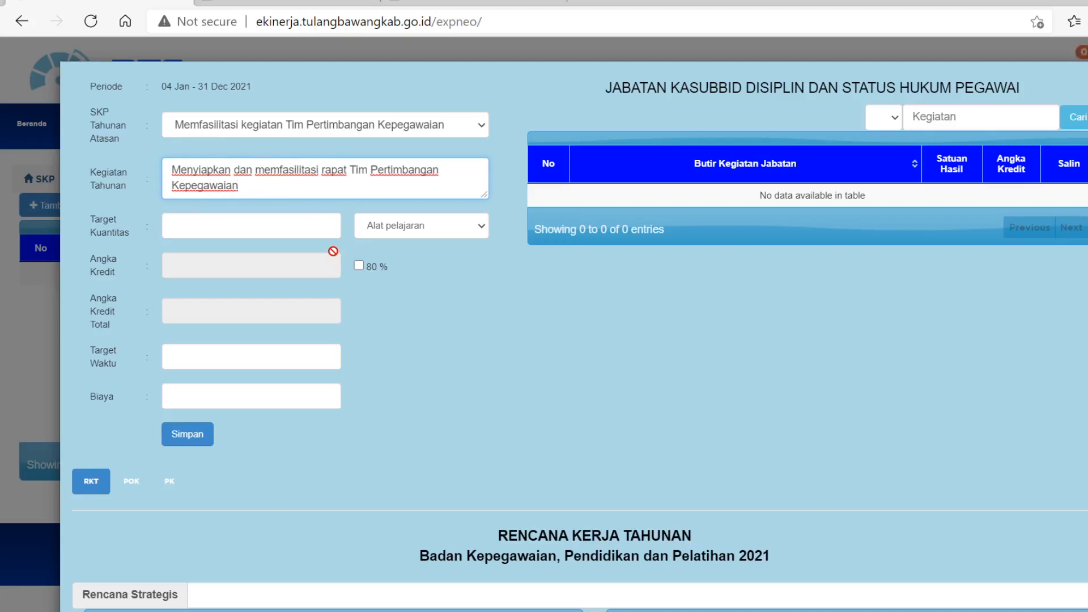
# Set the Target Kuantitas to 1 with the unit Dokumen.
pyautogui.click(213, 225)
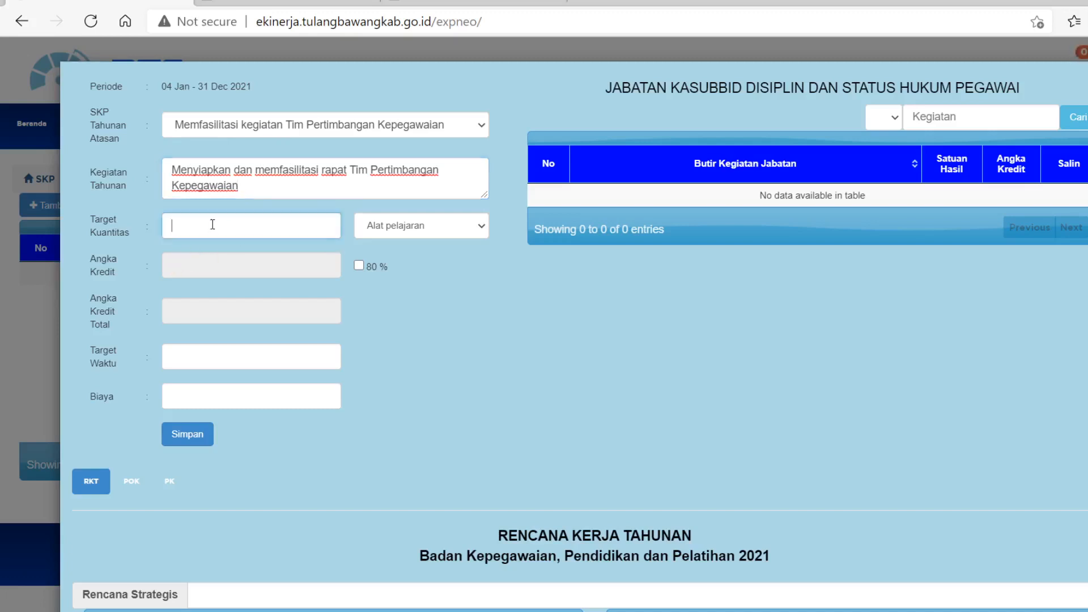
pyautogui.write('1')
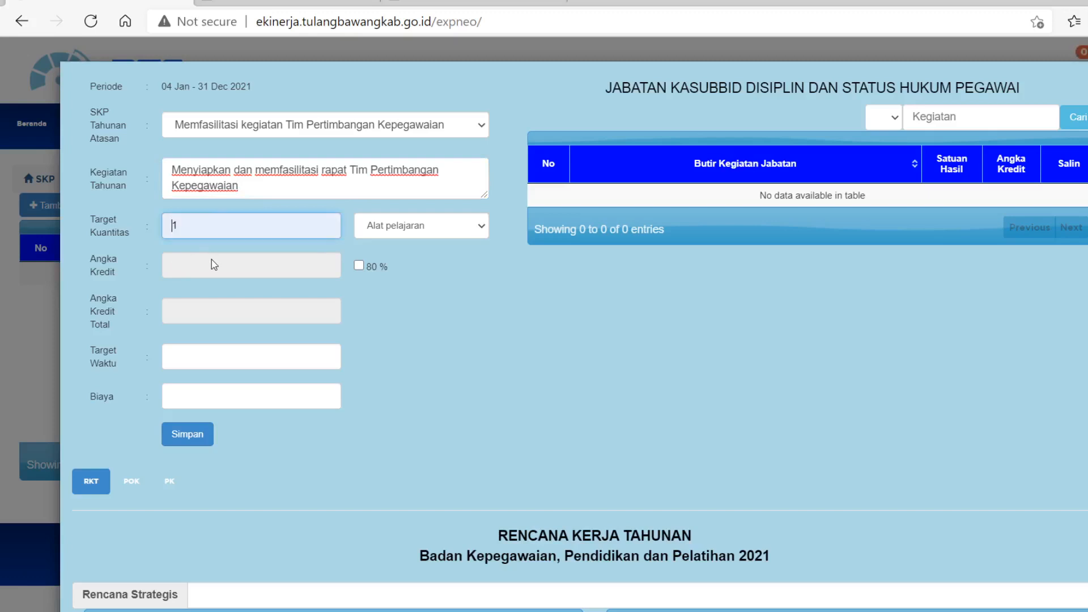
pyautogui.click(380, 227)
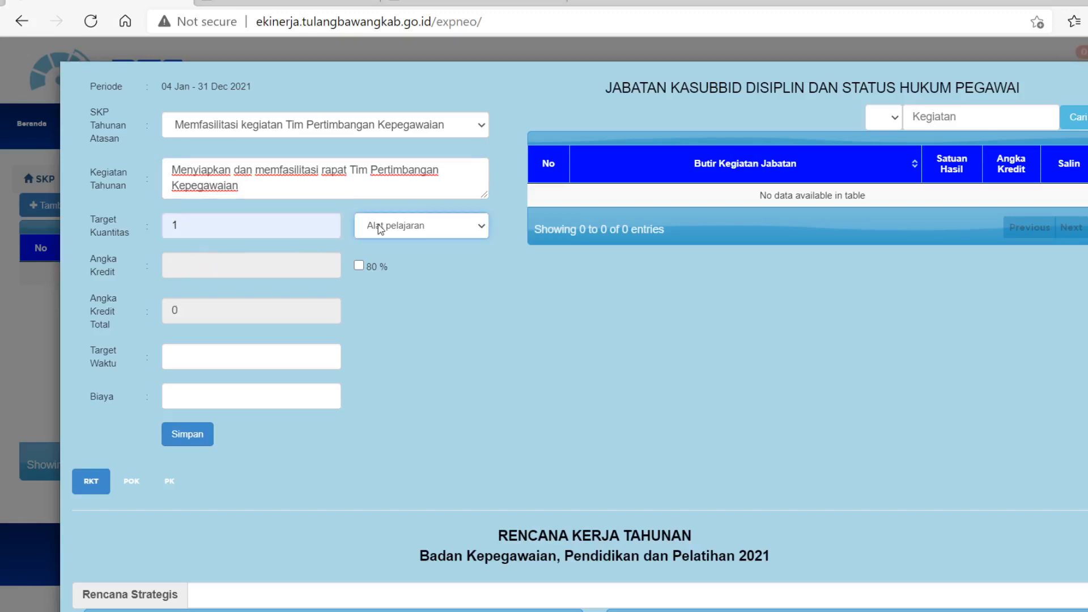
pyautogui.click(414, 385)
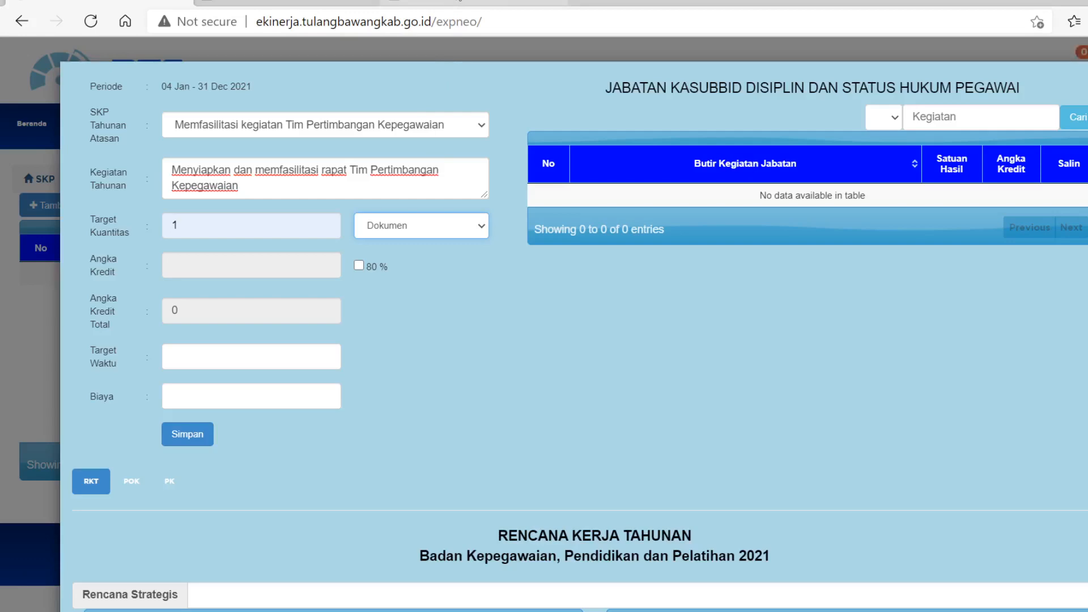
# Examine the SKP rules in the Pedoman Penilaian Prestasi Kerja PDF and the sample SKP form in the PP2011_46 PDF, and return to the target form.
pyautogui.click(458, 3)
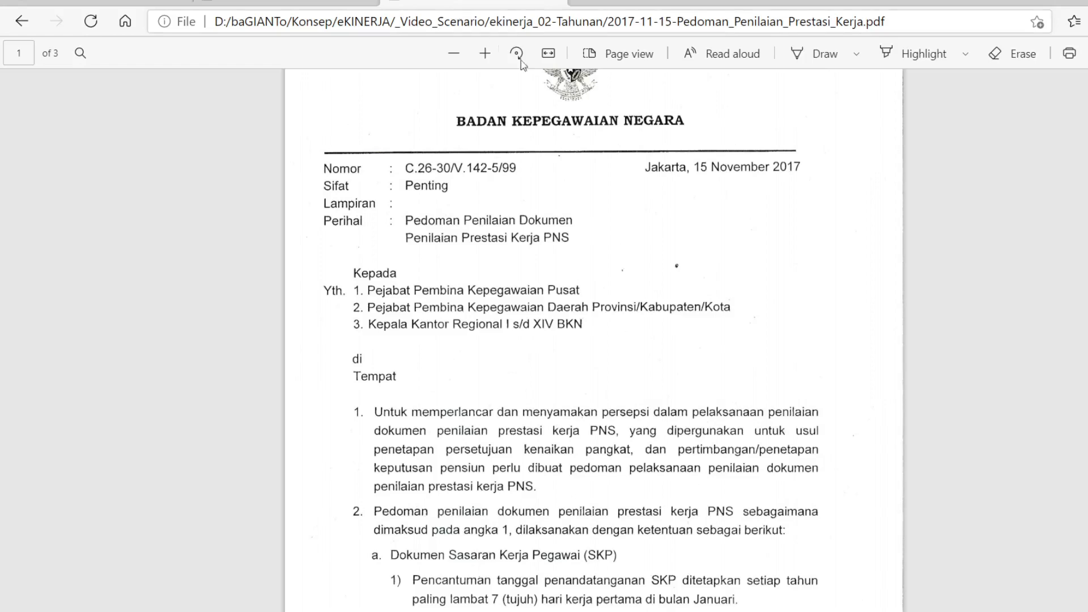
pyautogui.scroll(-5, 618, 277)
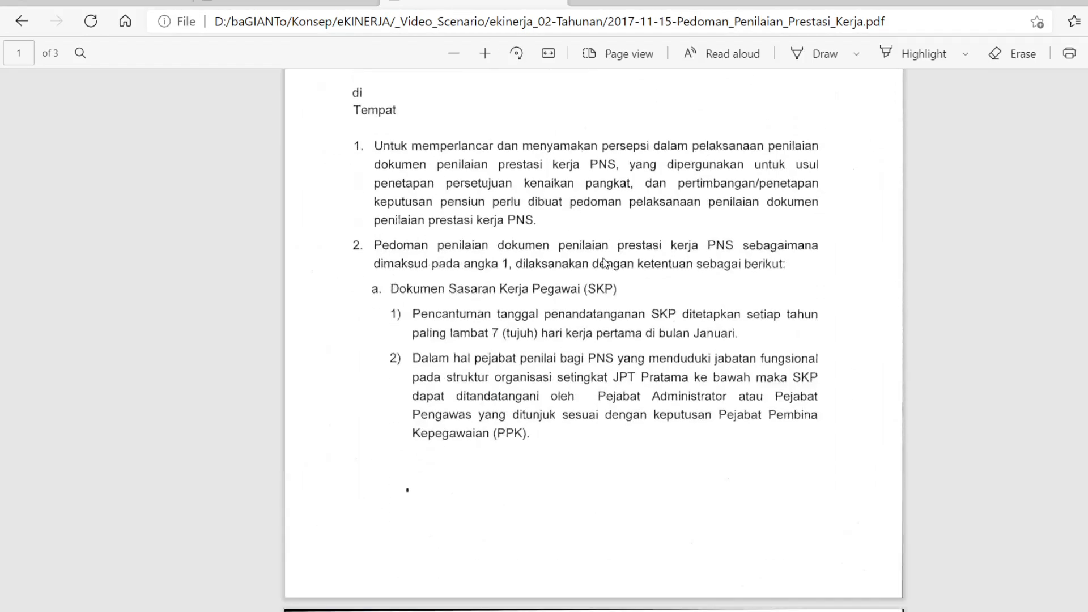
pyautogui.scroll(3, 578, 252)
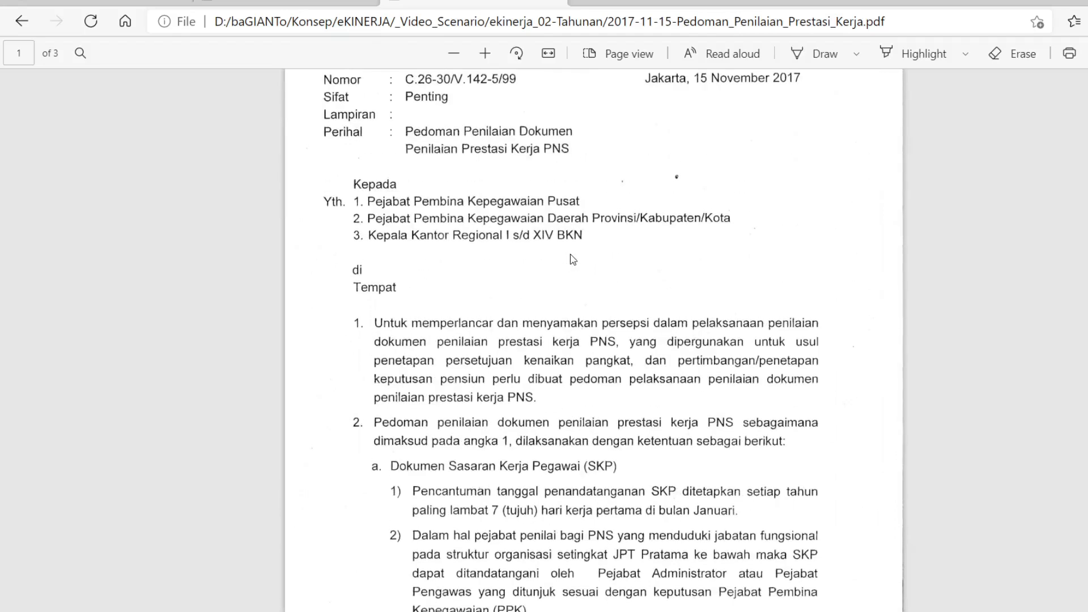
pyautogui.scroll(2, 572, 259)
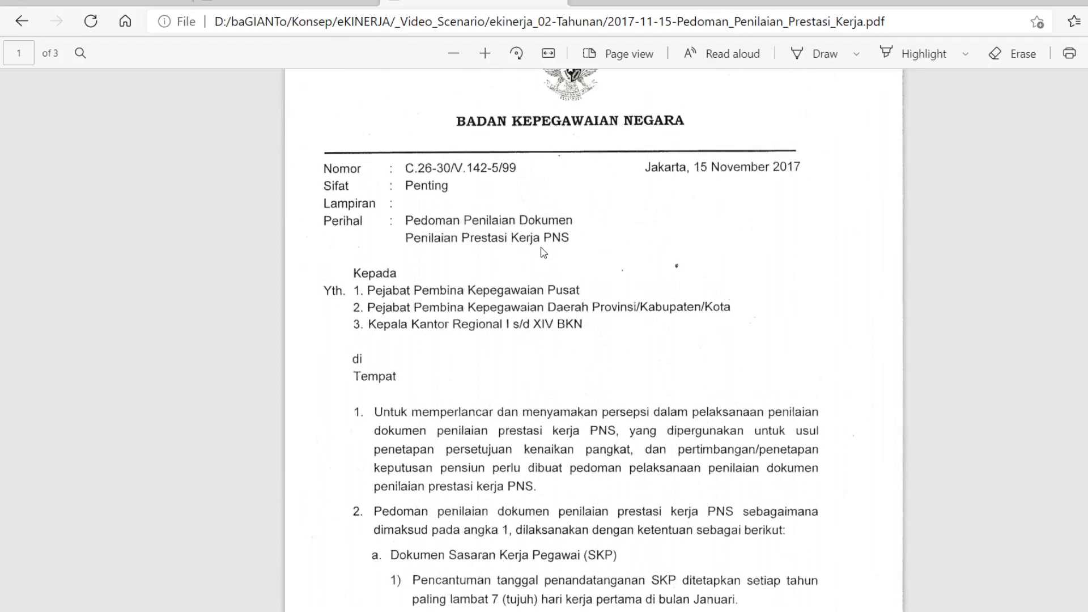
pyautogui.scroll(-5, 541, 252)
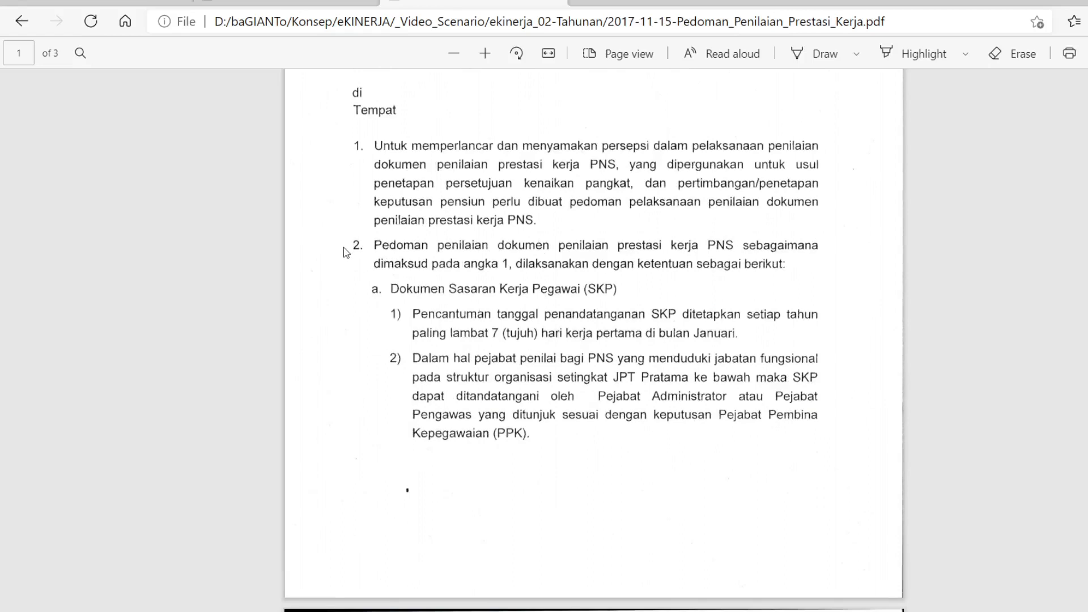
pyautogui.scroll(-3, 401, 331)
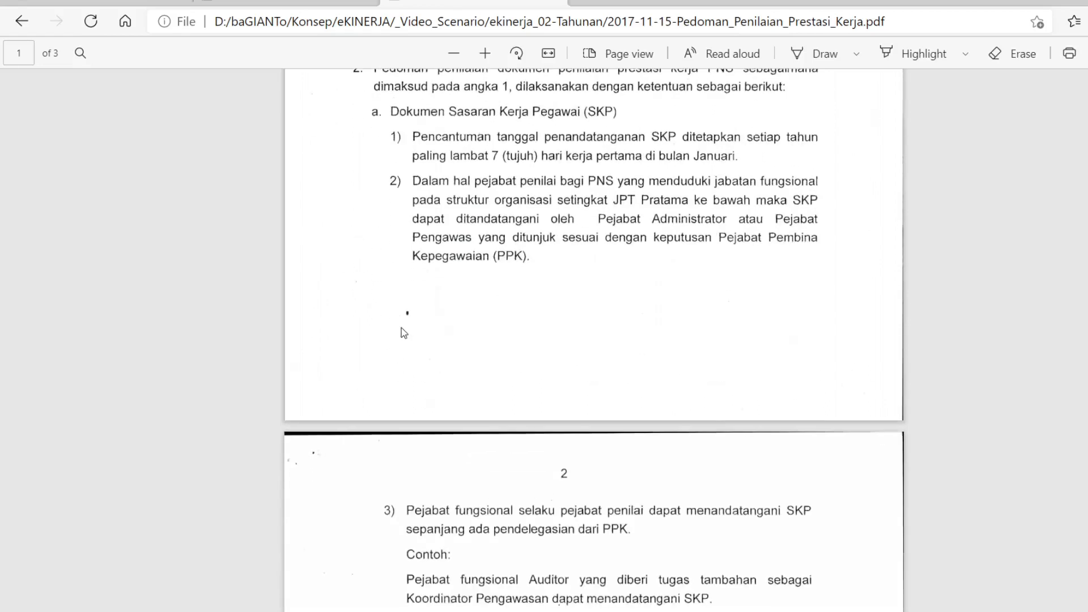
pyautogui.scroll(-5, 401, 331)
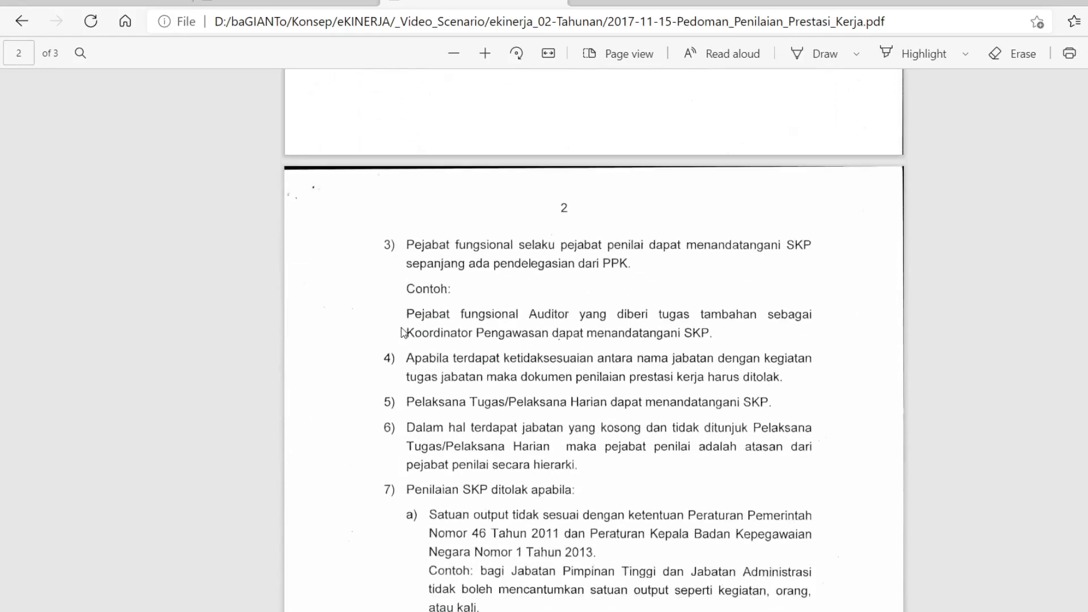
pyautogui.scroll(-2, 381, 141)
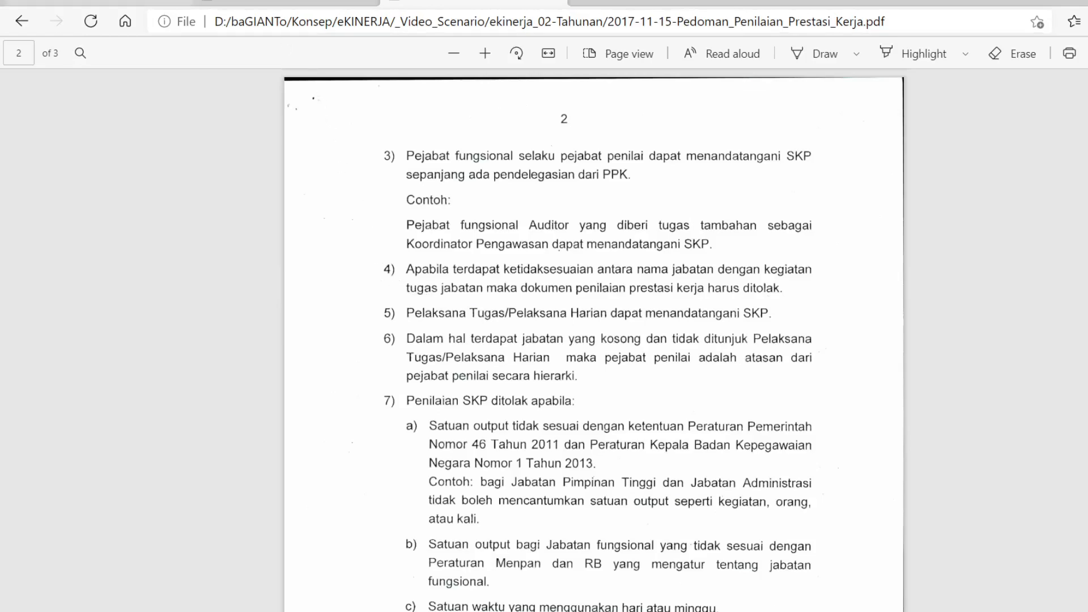
pyautogui.click(192, 3)
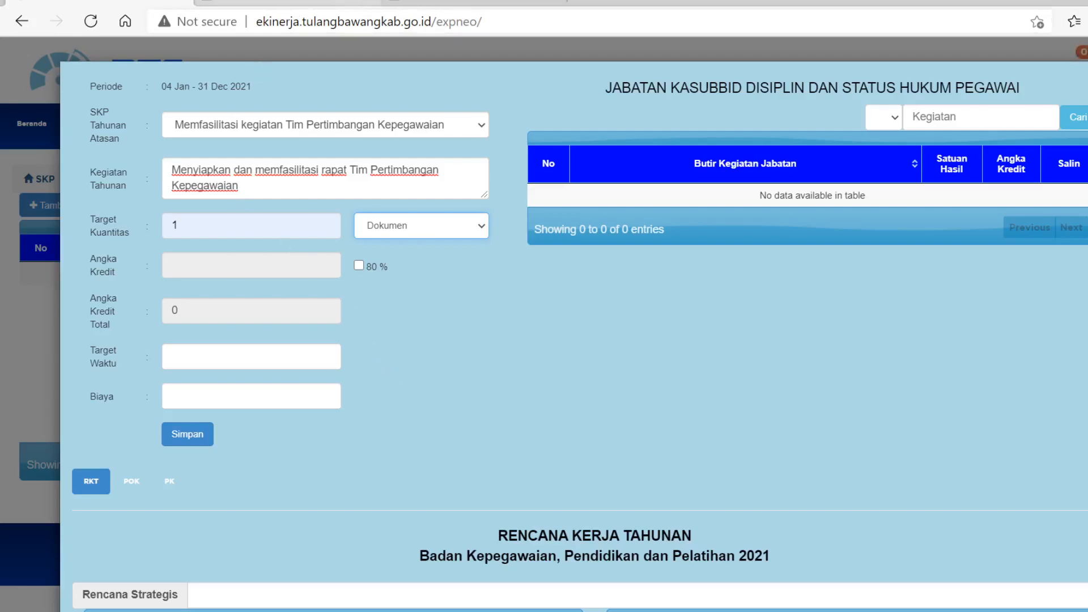
pyautogui.click(361, 10)
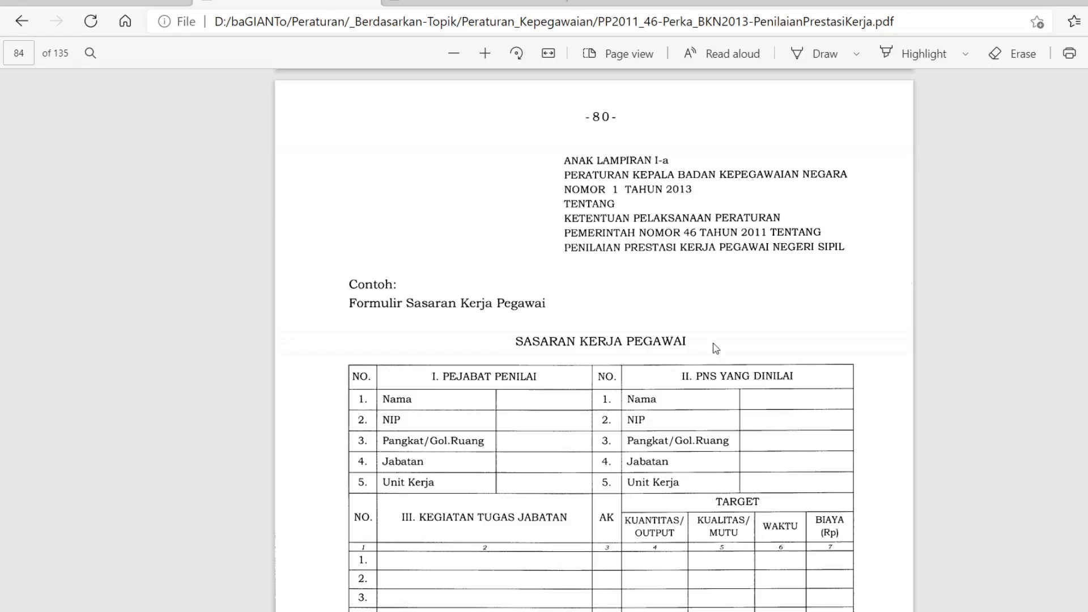
pyautogui.click(120, 5)
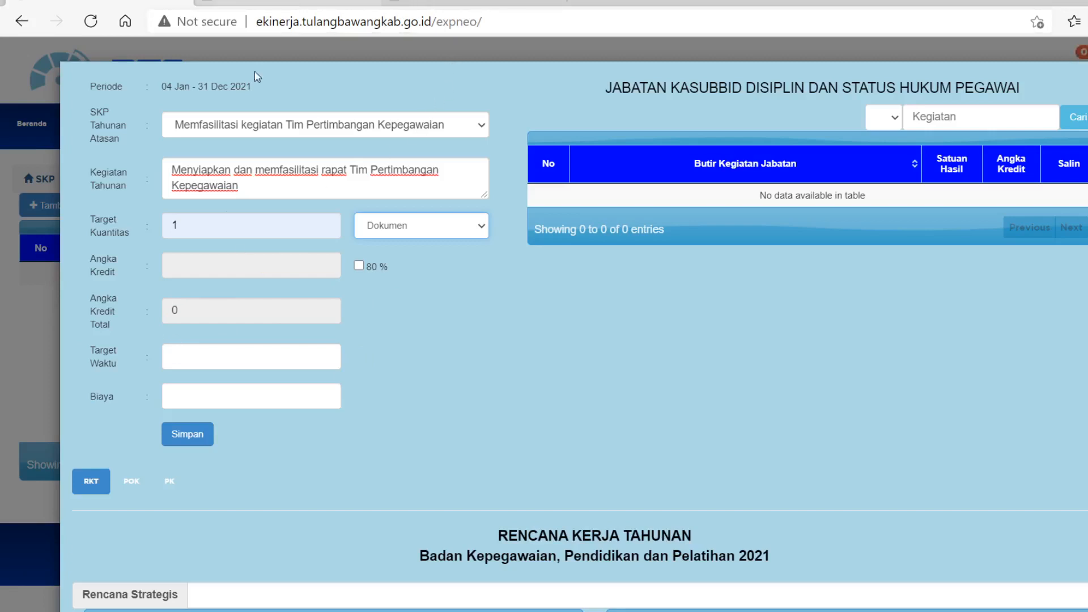
# Check the sample SKP form in the PP2011_46 PDF, and save the target with a Target Waktu of 12.
pyautogui.click(287, 2)
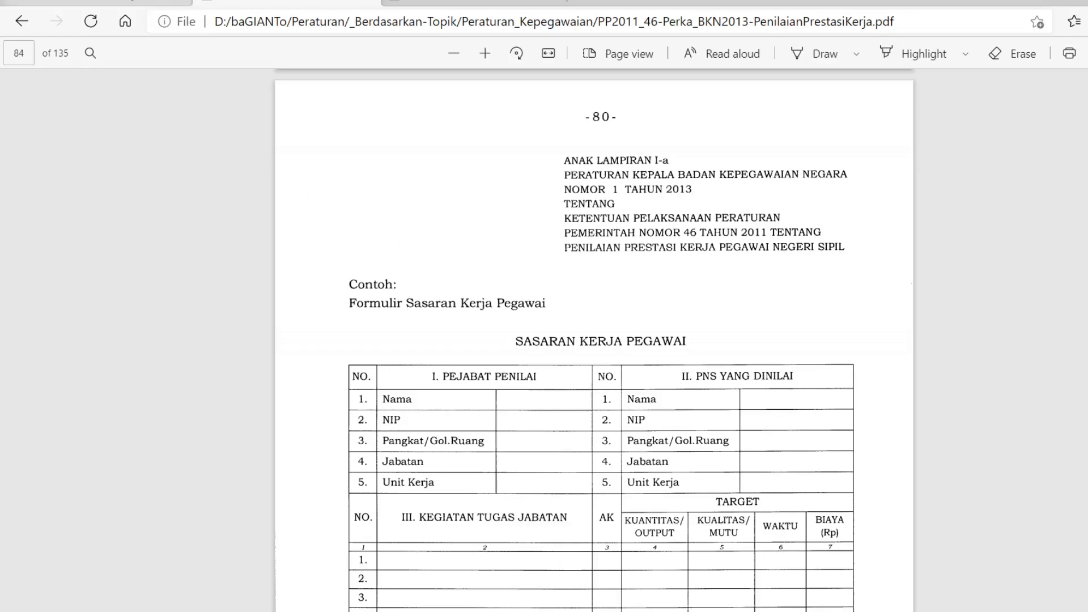
pyautogui.click(136, 2)
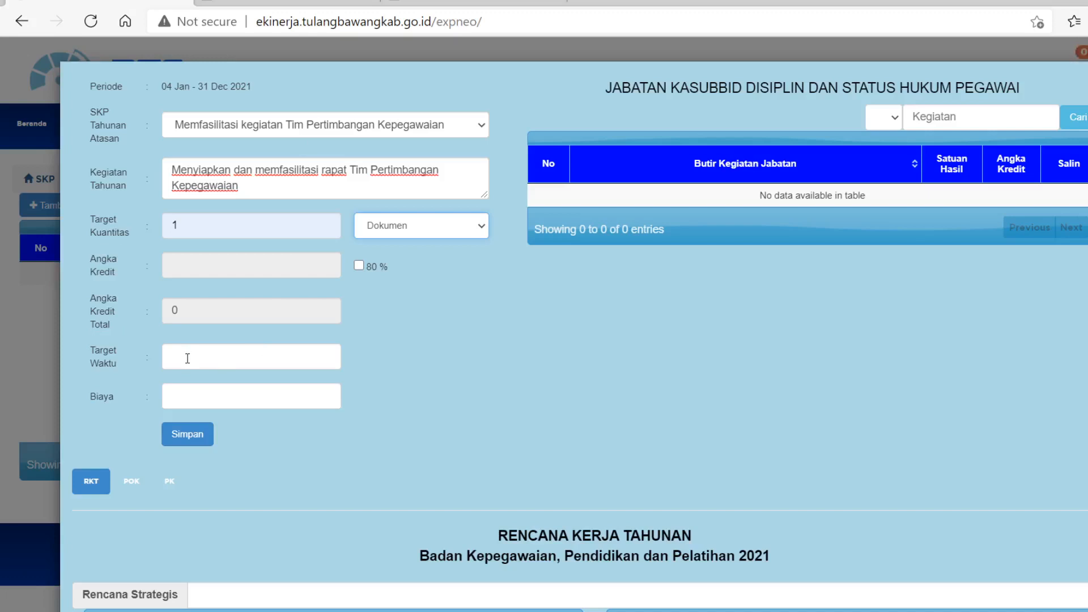
pyautogui.click(205, 368)
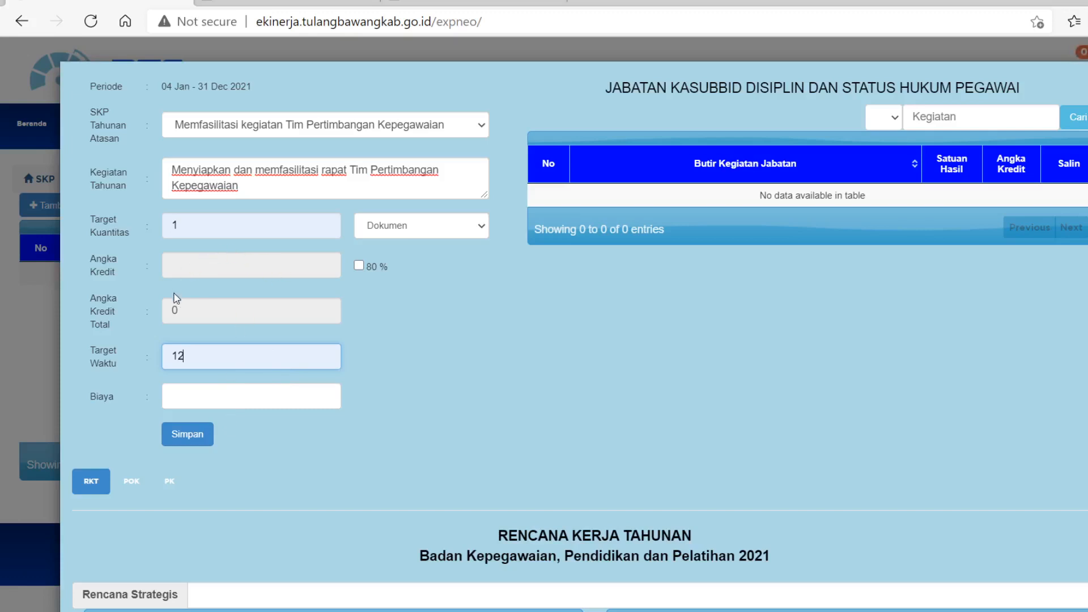
pyautogui.click(189, 434)
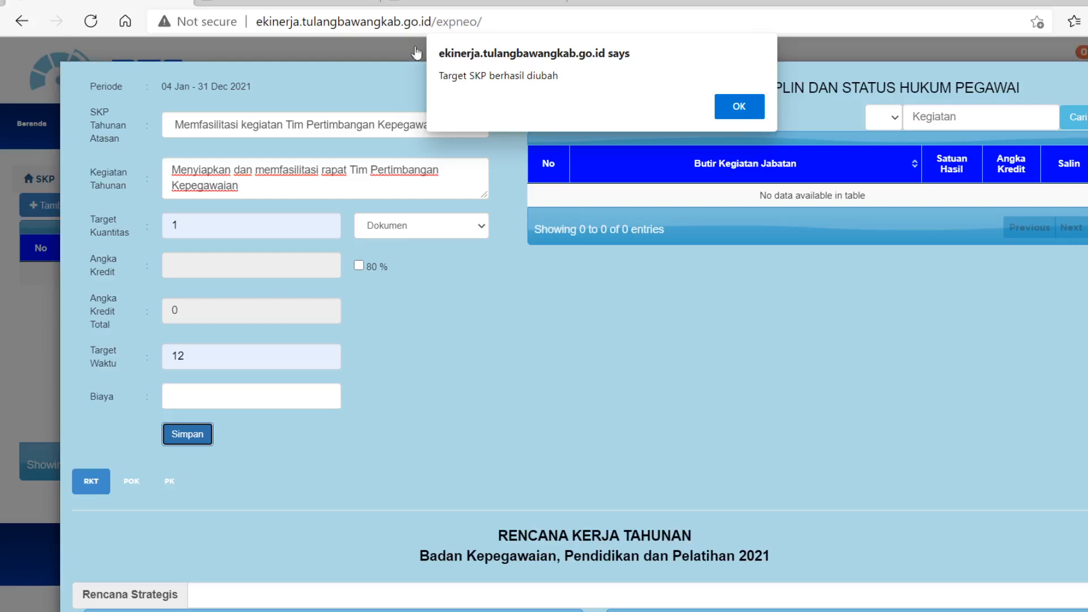
pyautogui.click(731, 107)
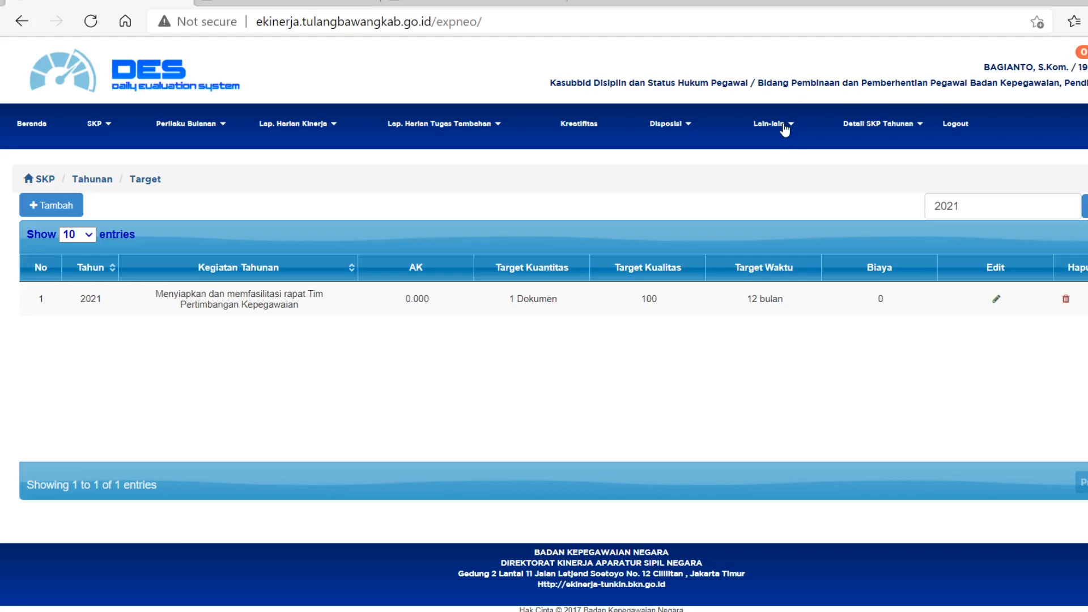
# Change the Jabatan in the user profile to PPUPD Ahli Pertama and save the profile.
pyautogui.click(785, 130)
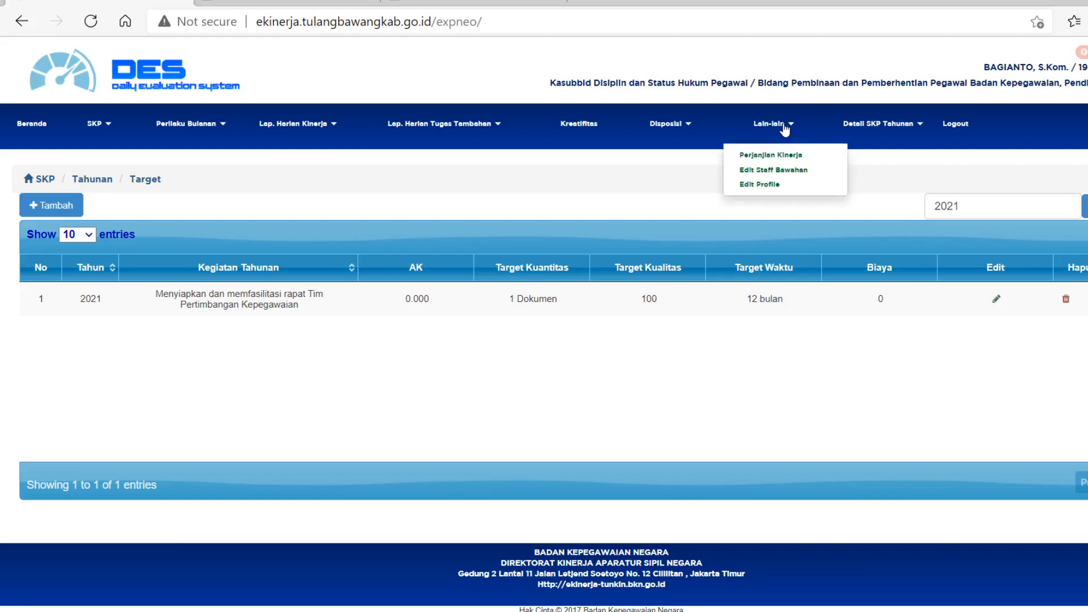
pyautogui.click(778, 185)
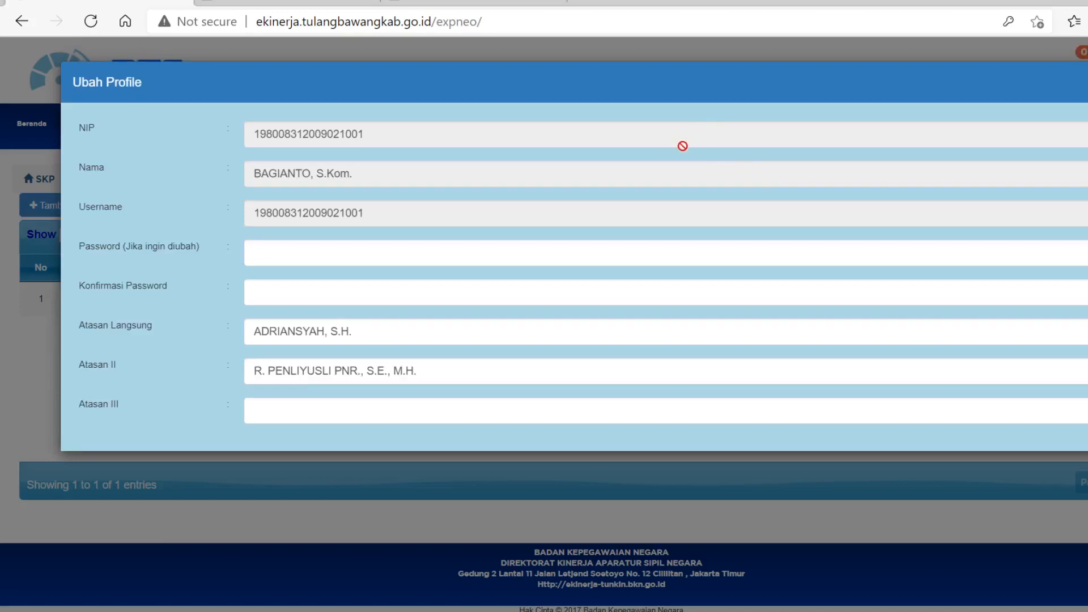
pyautogui.scroll(-2, 611, 252)
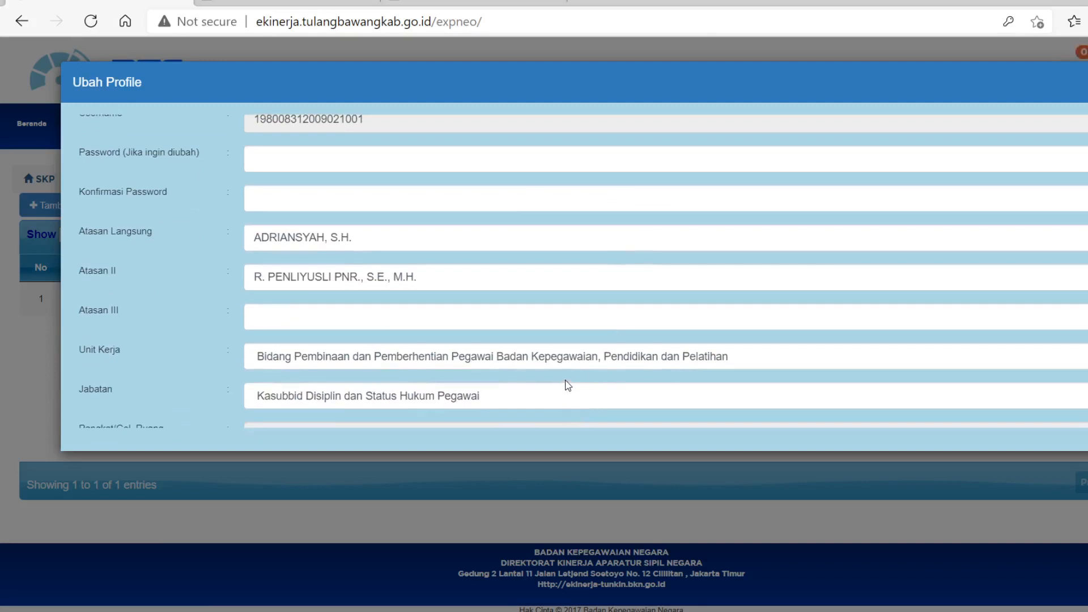
pyautogui.scroll(-1, 565, 380)
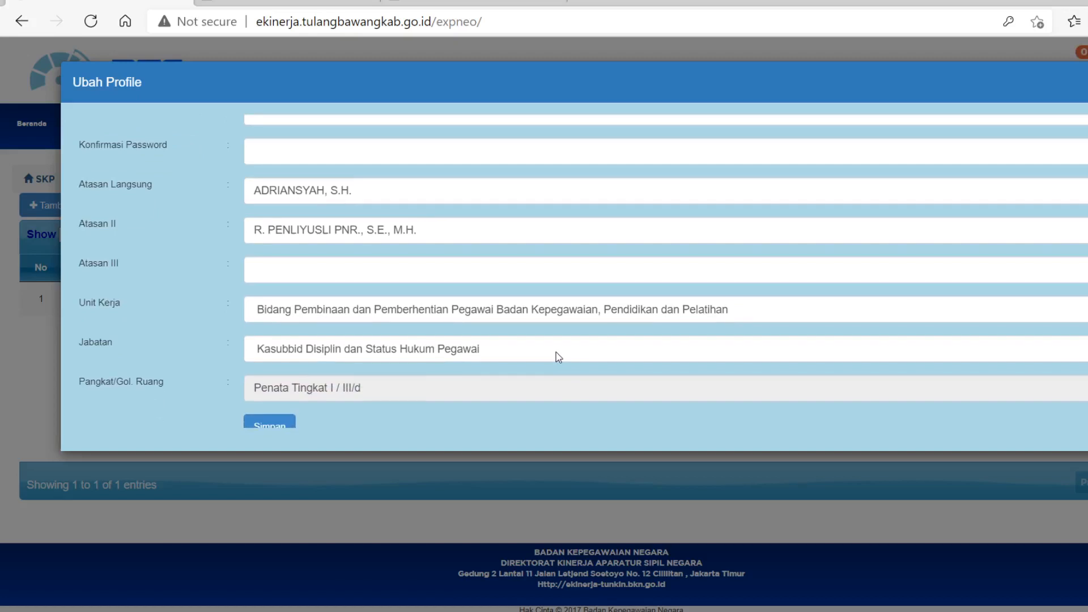
pyautogui.click(556, 357)
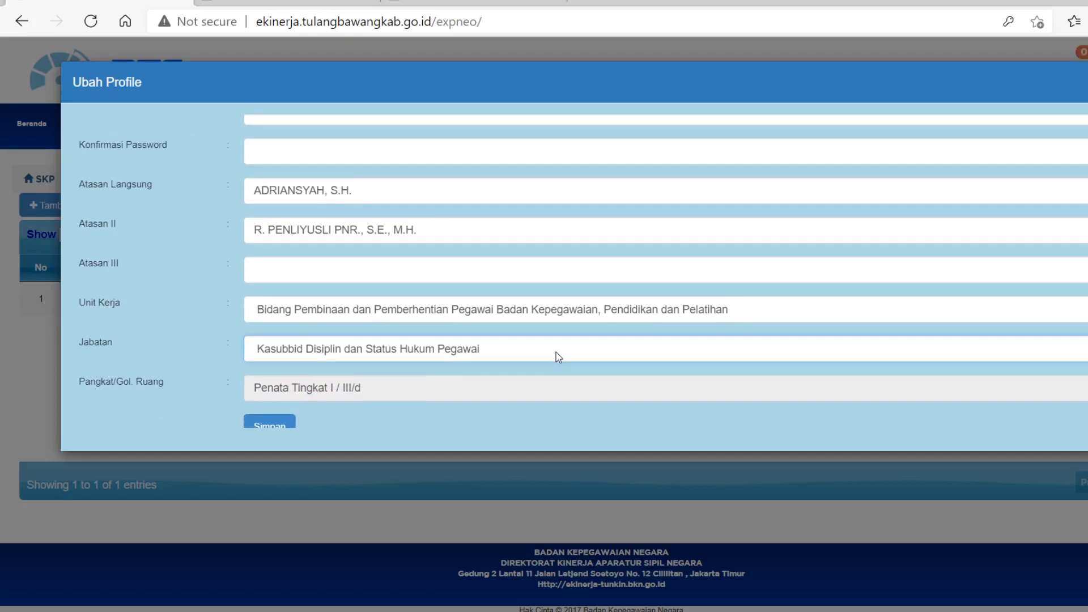
pyautogui.click(573, 273)
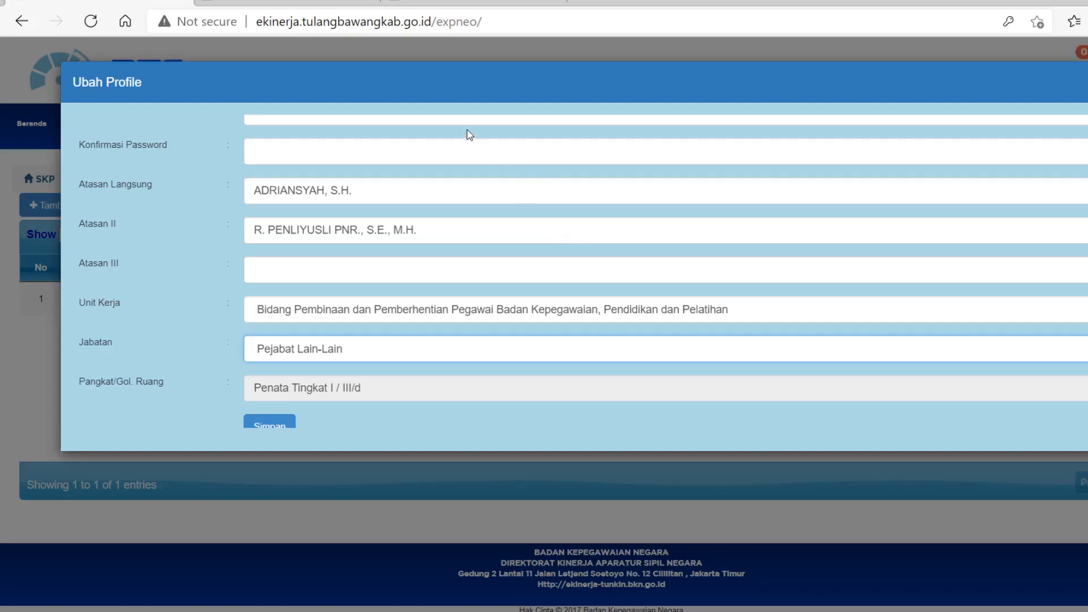
pyautogui.click(429, 175)
pyautogui.scroll(-1, 393, 253)
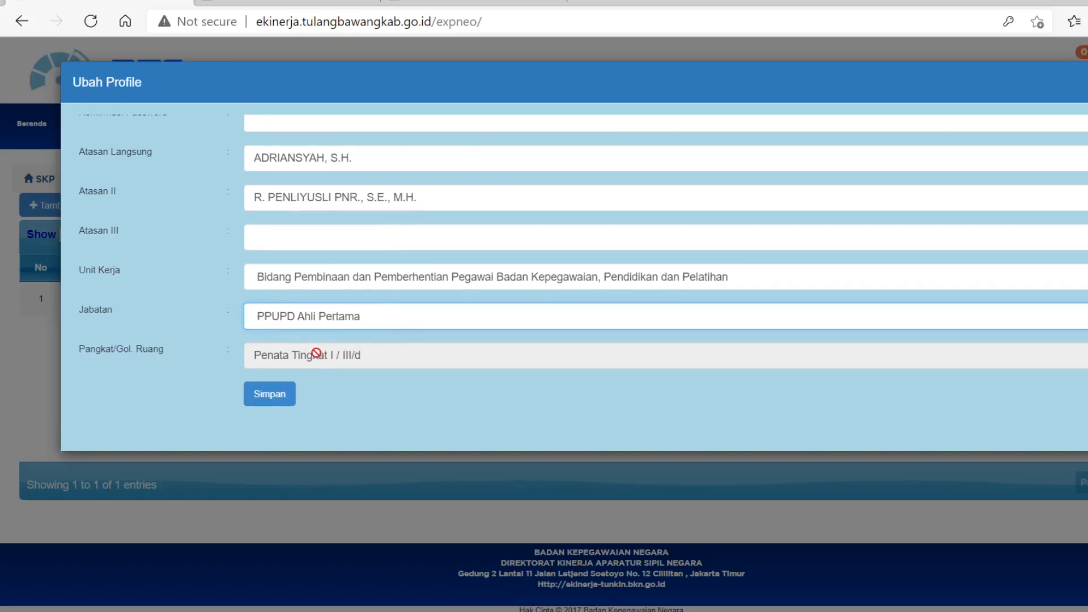
pyautogui.click(276, 396)
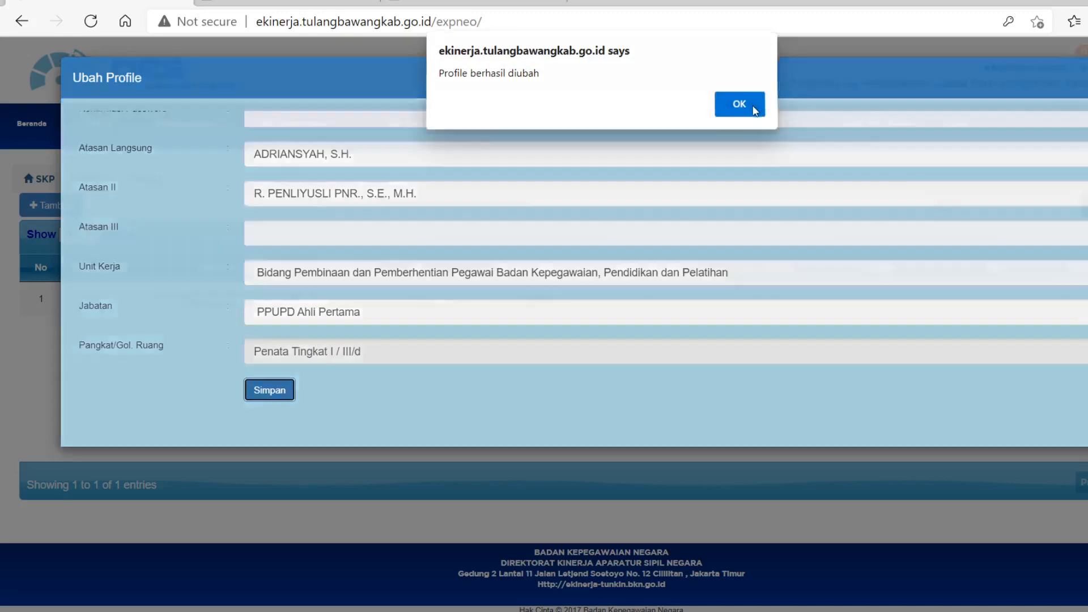
pyautogui.click(753, 107)
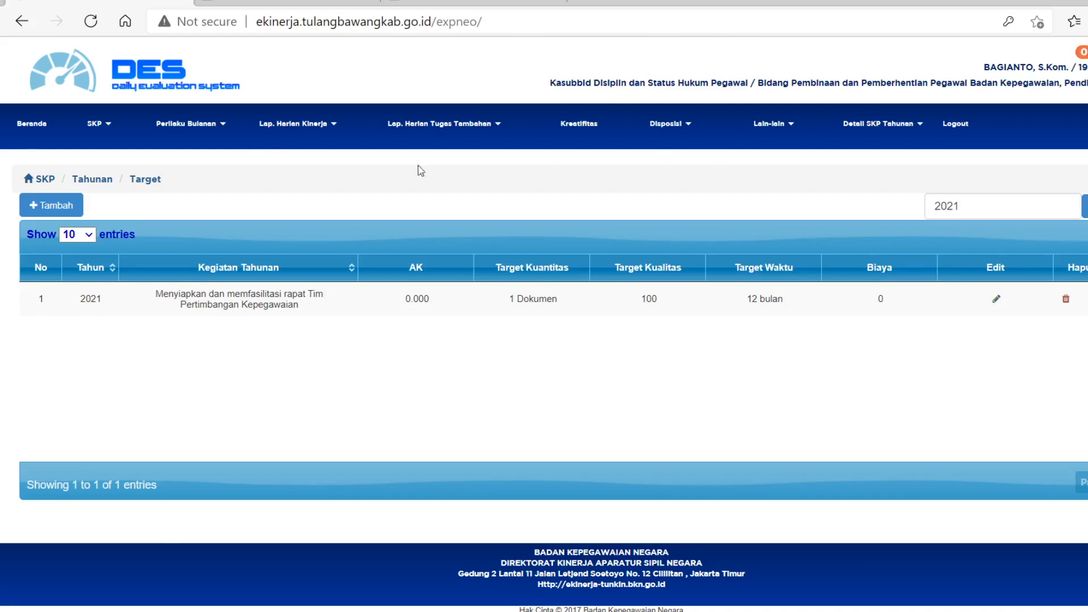
# Check the job title and activity choices in a new target form, and review the Jabatan saved in the user profile.
pyautogui.click(64, 210)
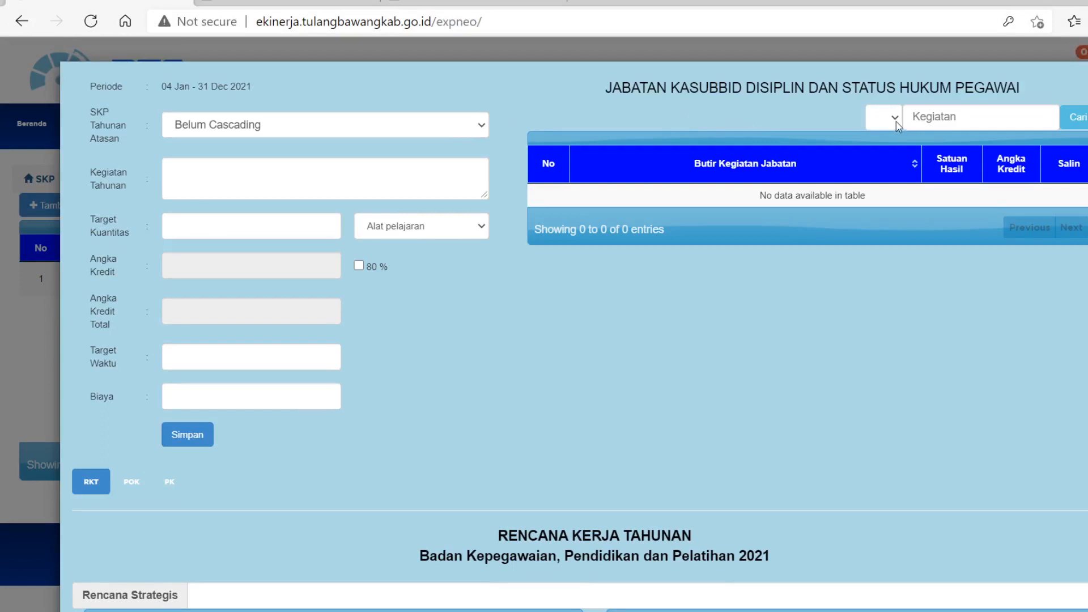
pyautogui.click(899, 127)
pyautogui.click(175, 47)
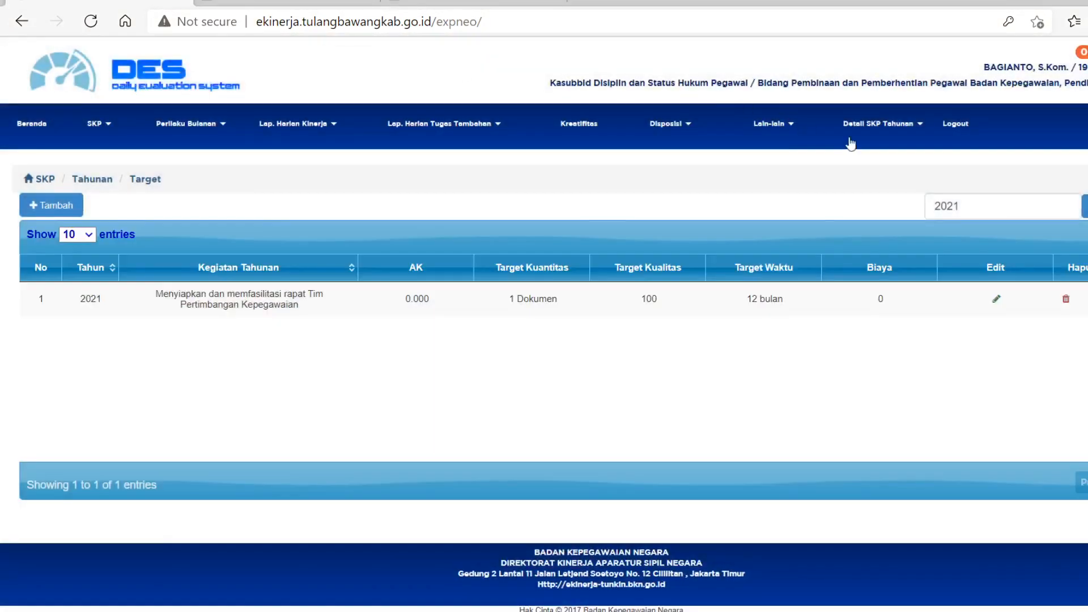
pyautogui.click(780, 124)
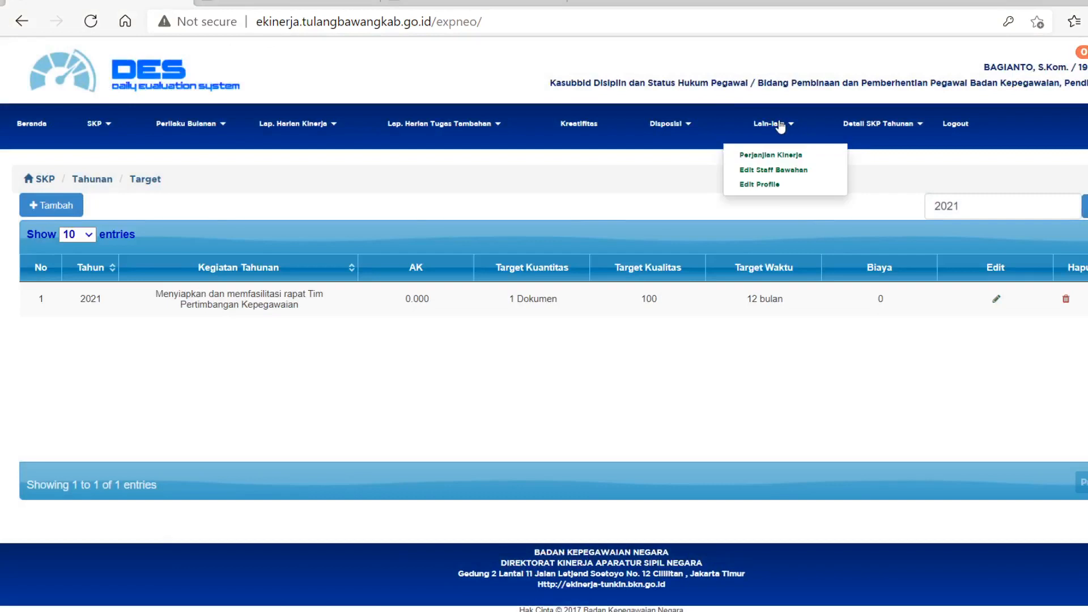
pyautogui.click(778, 184)
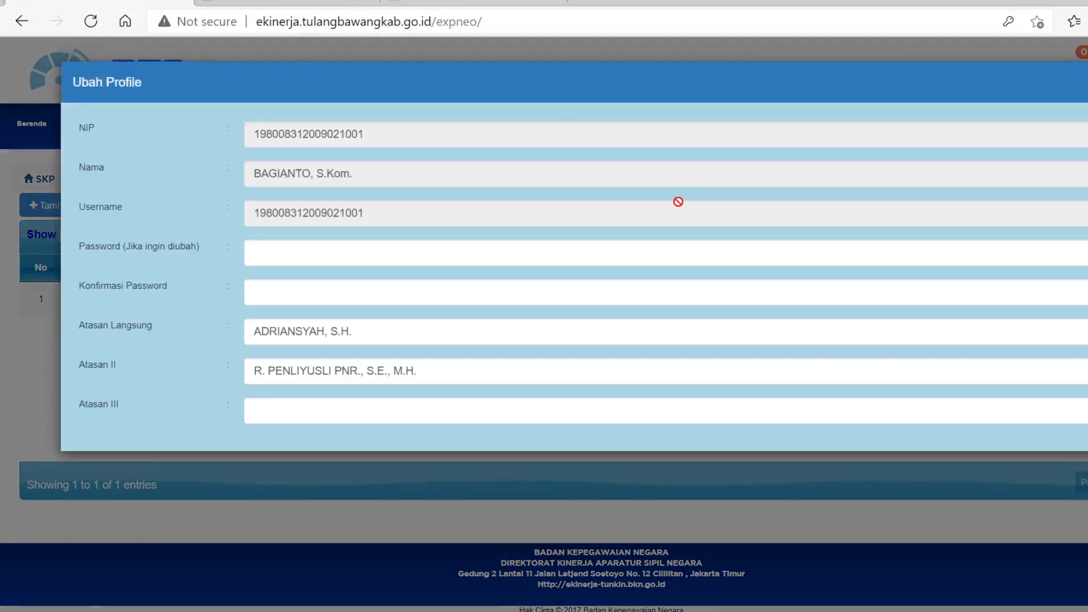
pyautogui.scroll(-3, 652, 258)
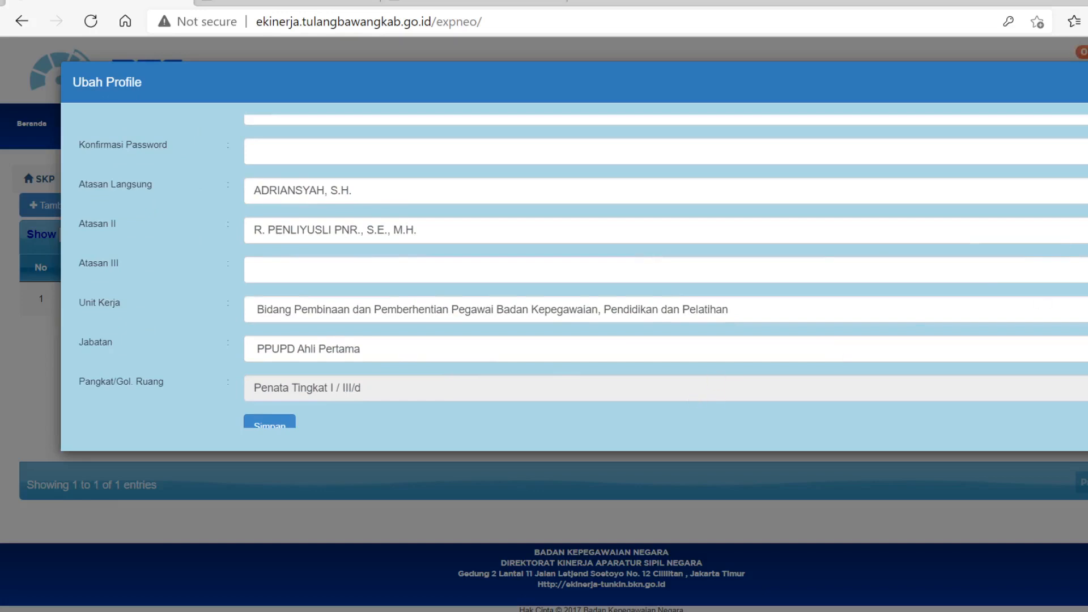
pyautogui.click(1085, 82)
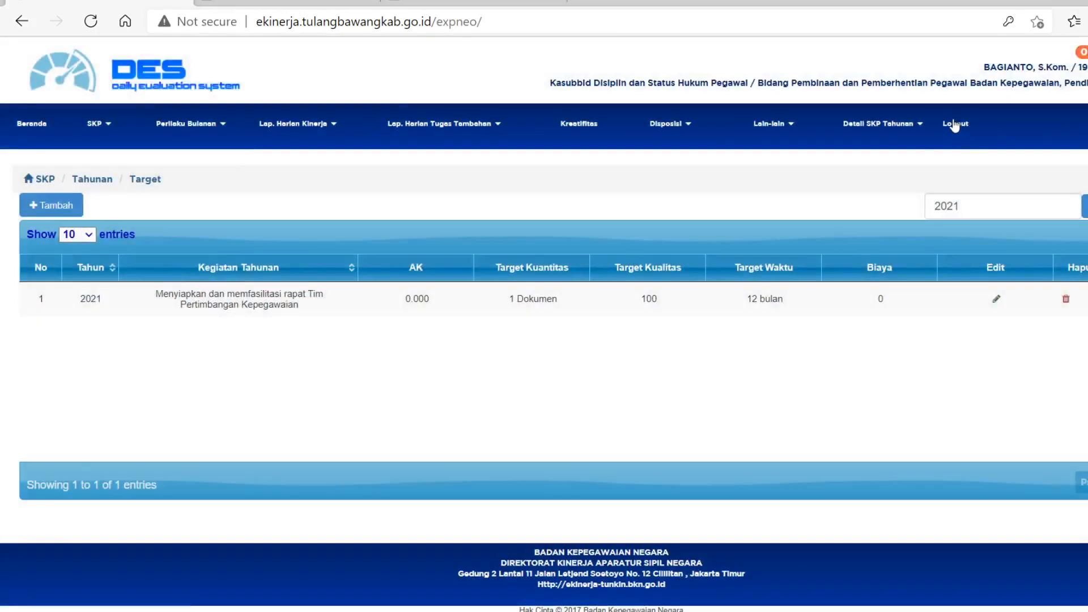
# Log out and sign in again with the employee's username and account password.
pyautogui.click(956, 125)
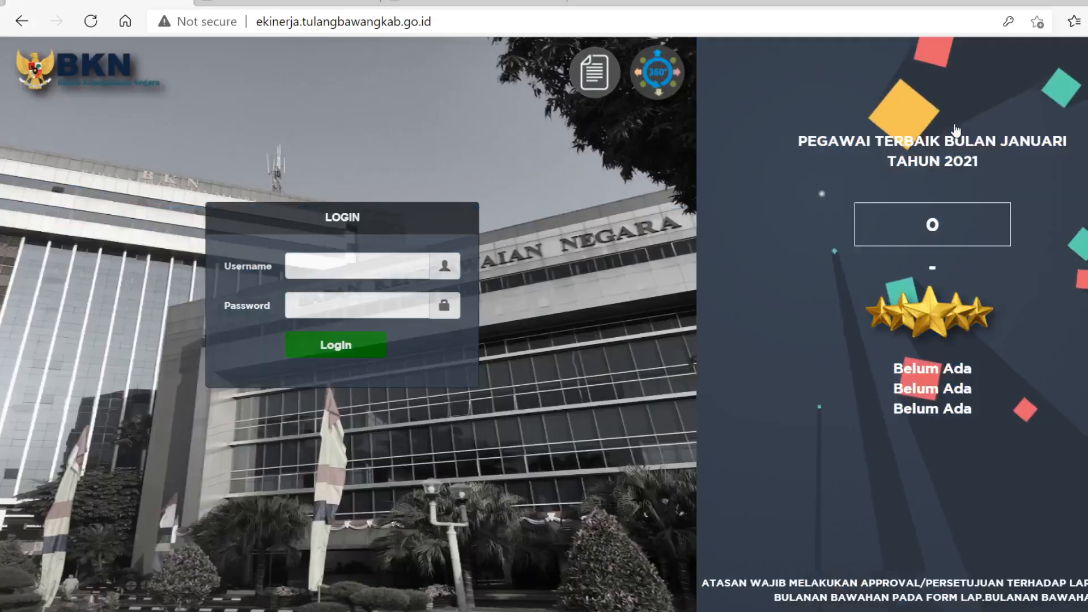
pyautogui.click(360, 255)
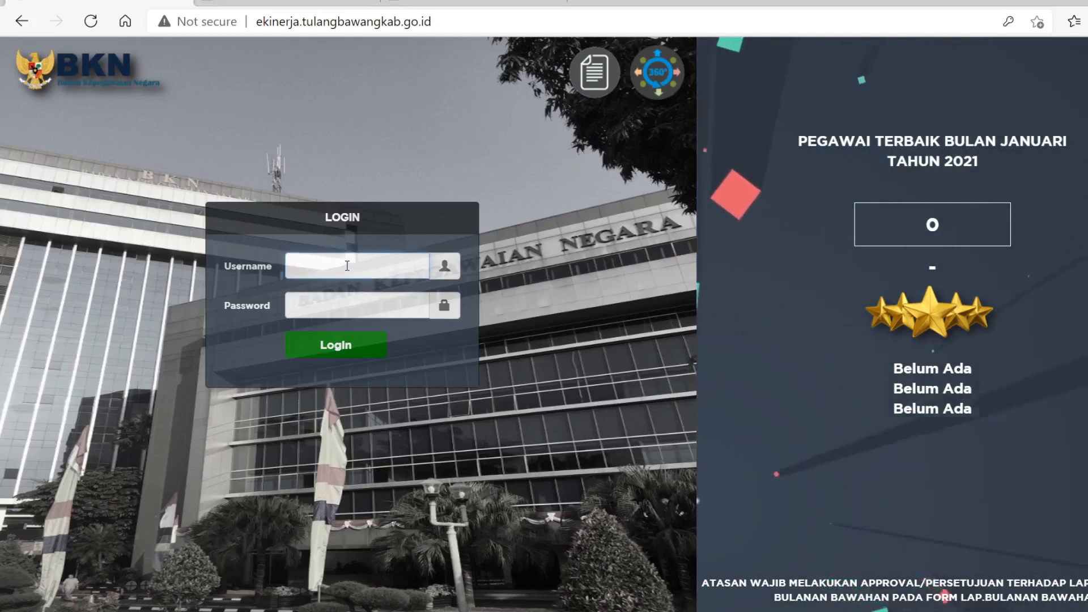
pyautogui.hotkey('ctrl', 'v')
pyautogui.click(357, 295)
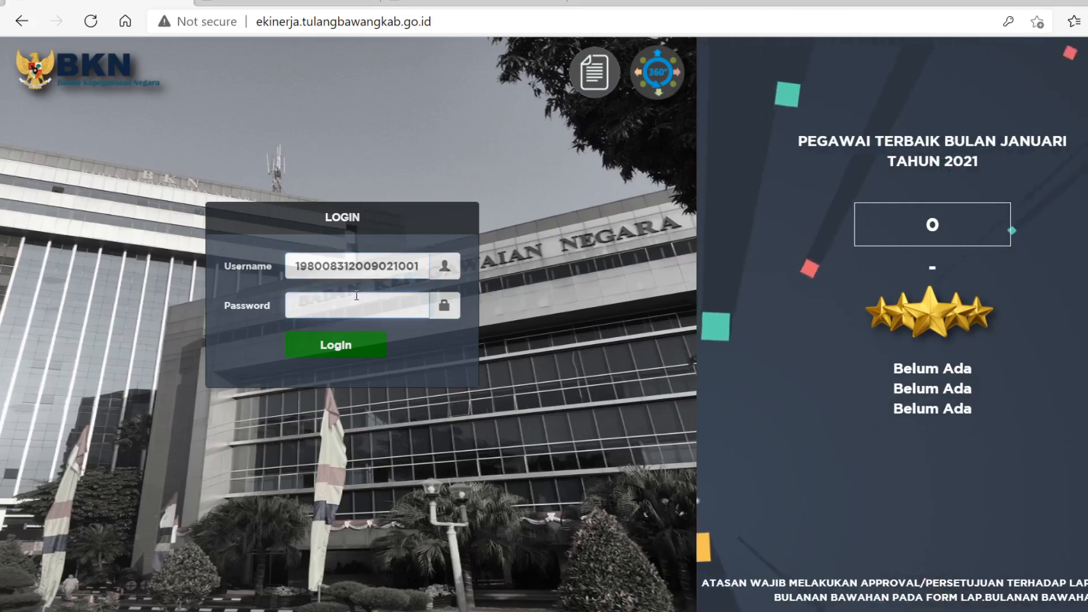
pyautogui.write('*****')
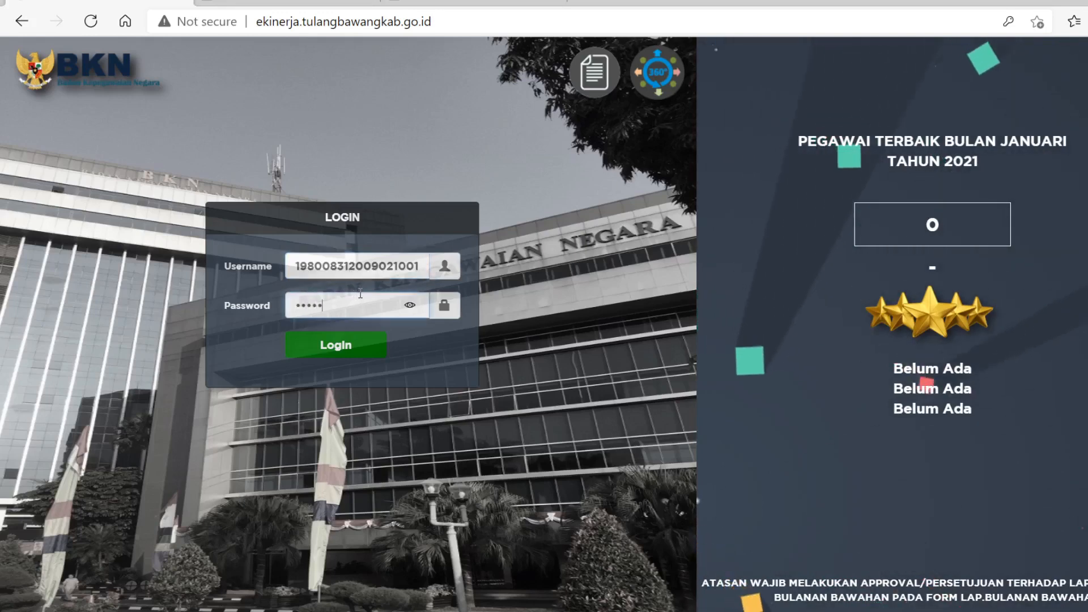
pyautogui.write('*')
pyautogui.click(365, 346)
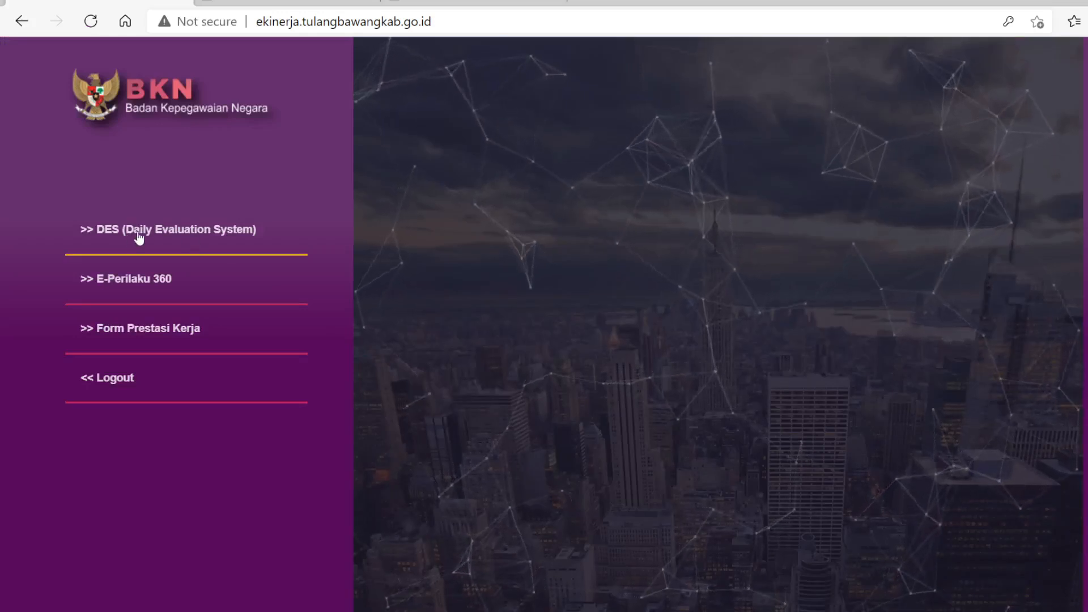
# Enter the DES application and start a new target in the 2021 annual SKP period.
pyautogui.click(140, 236)
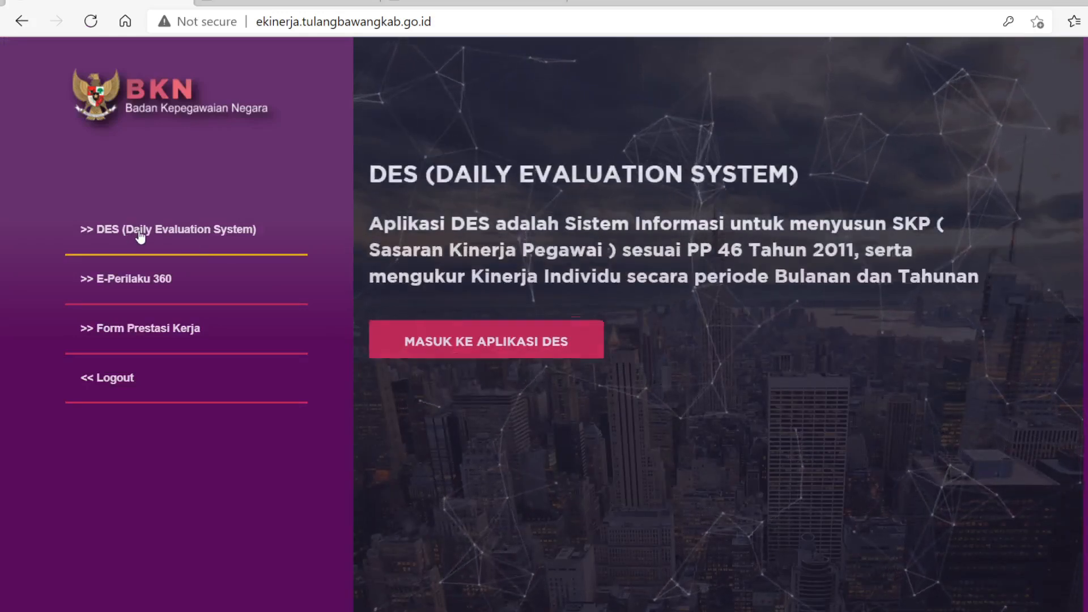
pyautogui.click(450, 352)
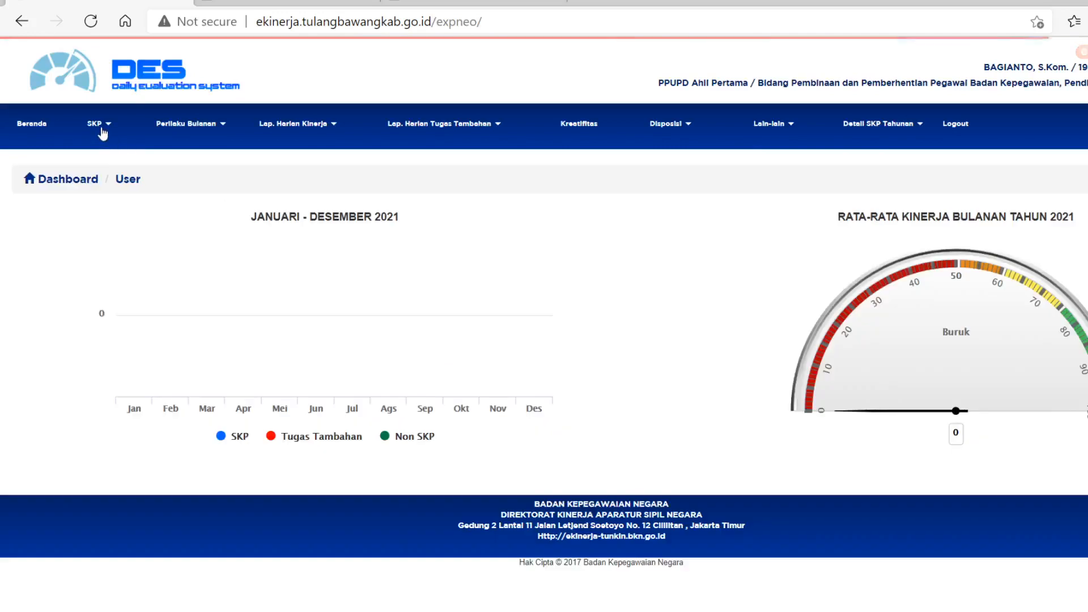
pyautogui.click(103, 132)
pyautogui.click(120, 156)
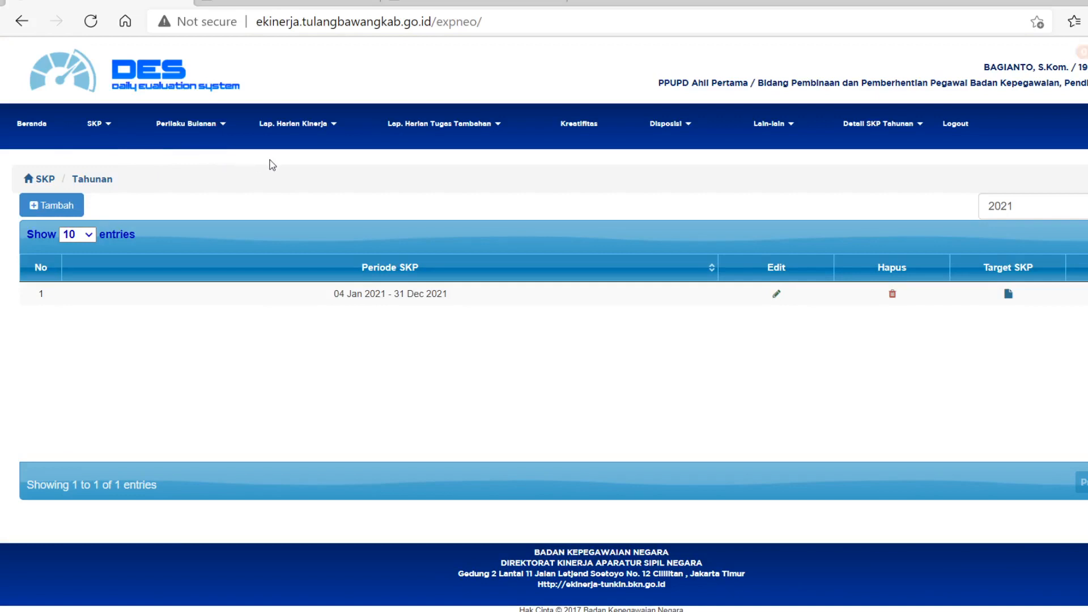
pyautogui.click(1008, 295)
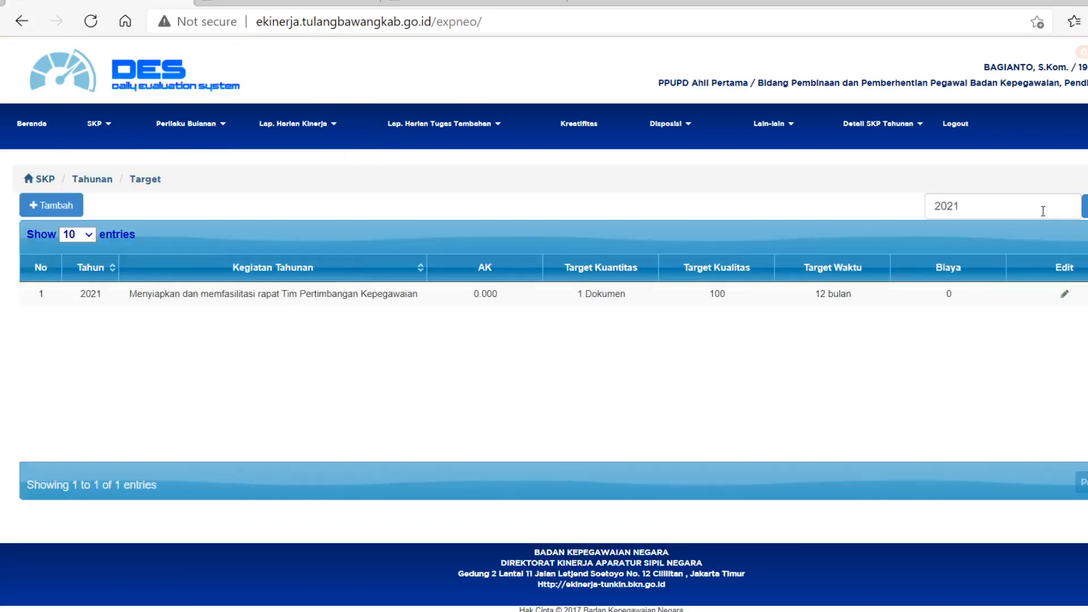
pyautogui.click(64, 206)
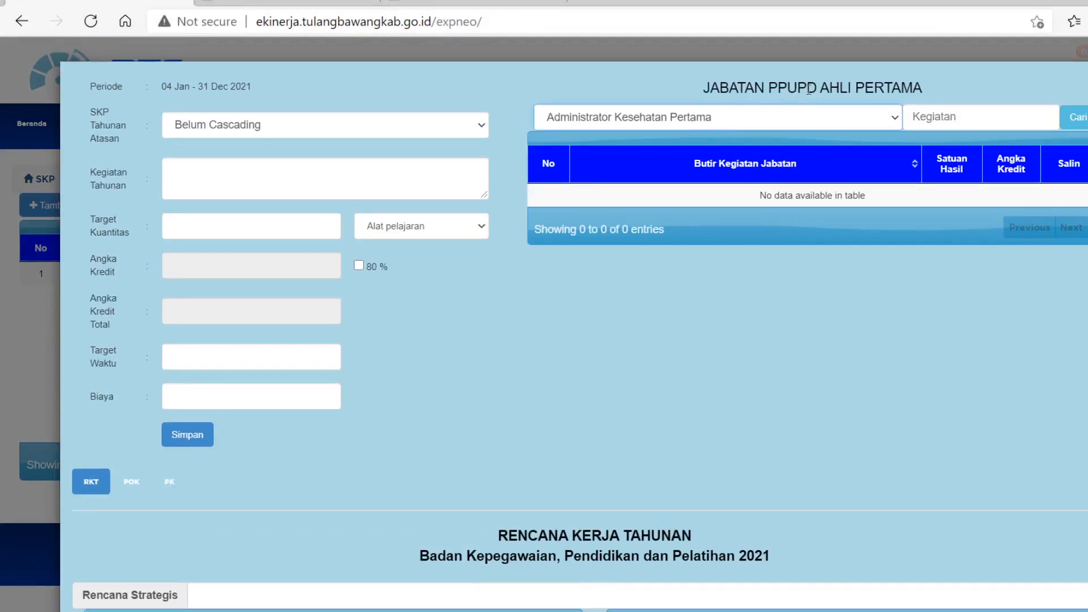
# List the PPUPD Ahli Pertama job activities and copy the first item, "Melaksanakan kegiatan lain yang mendukung pengembangan profesi", into the target.
pyautogui.scroll(-3, 902, 259)
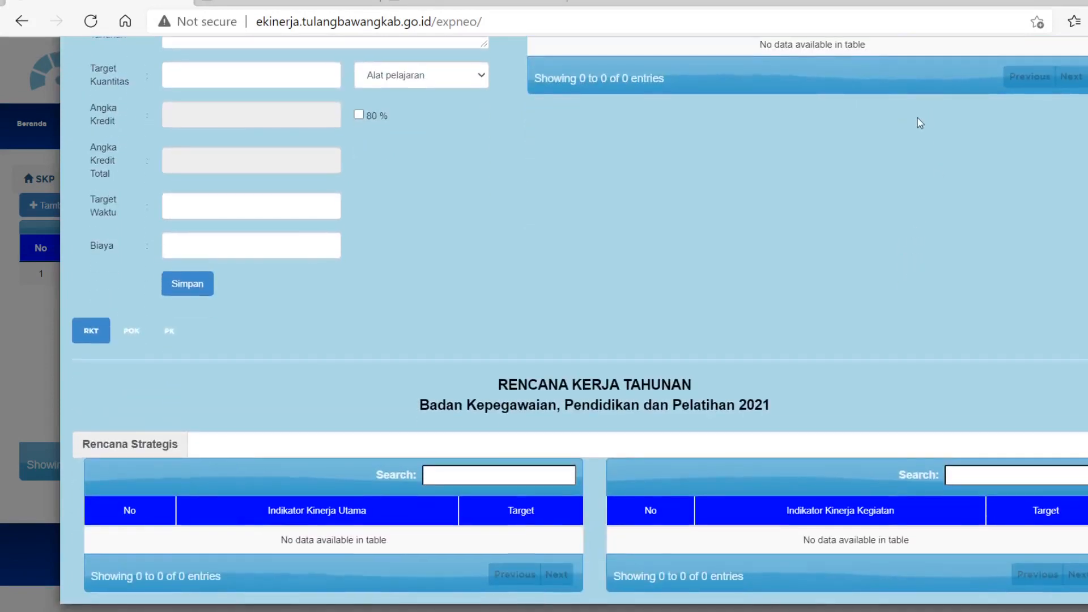
pyautogui.scroll(3, 885, 113)
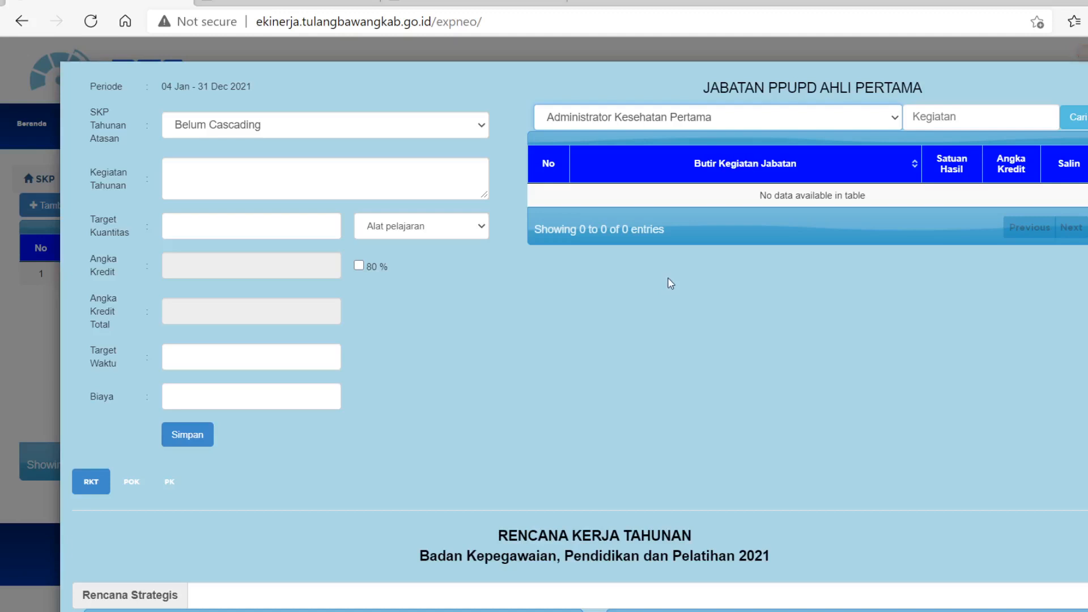
pyautogui.click(650, 184)
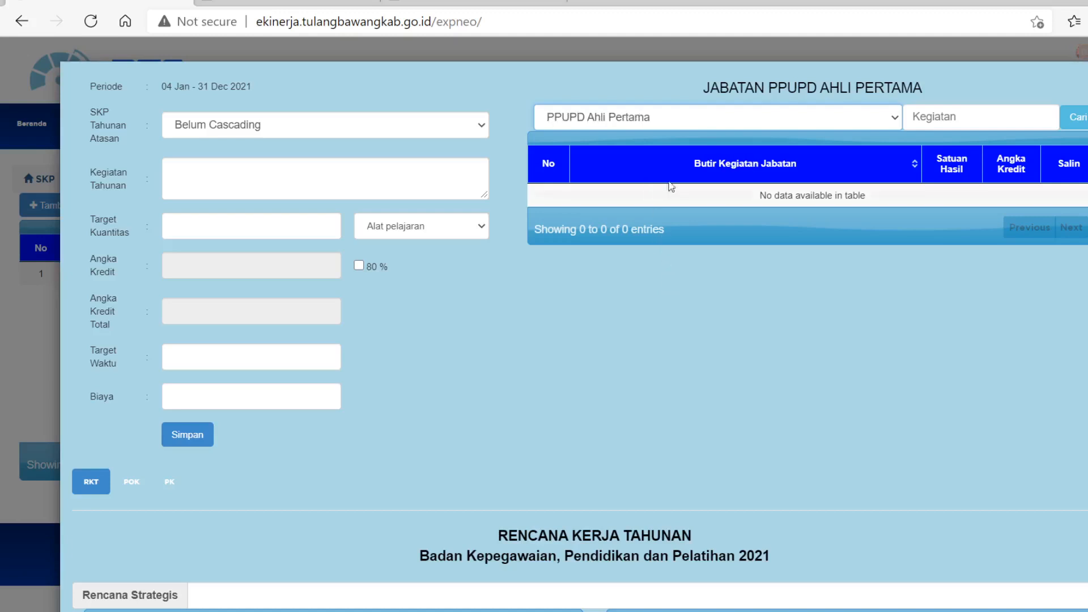
pyautogui.click(1080, 122)
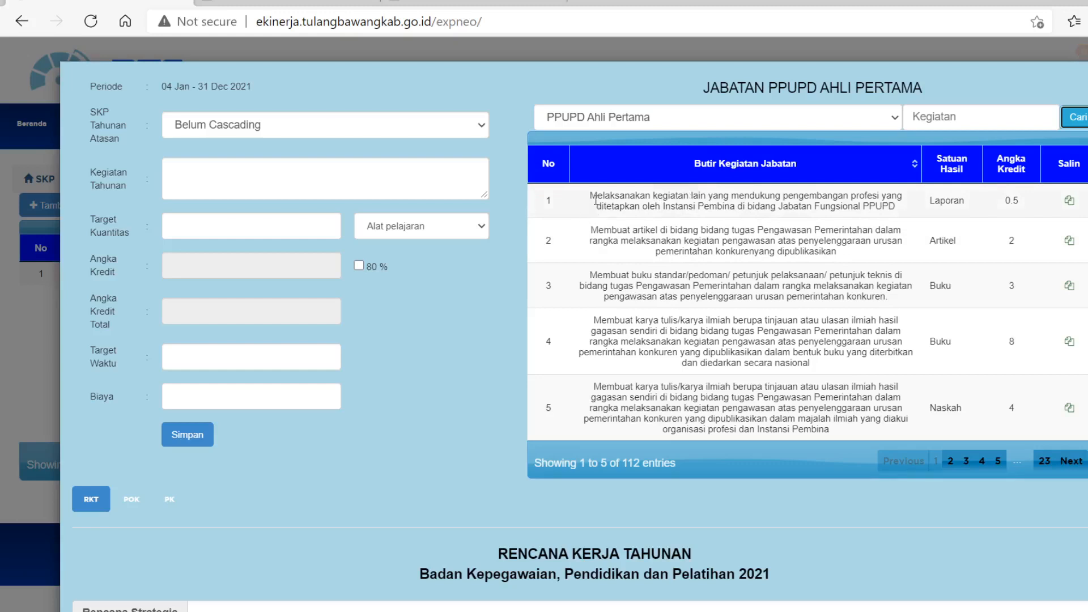
pyautogui.click(1071, 203)
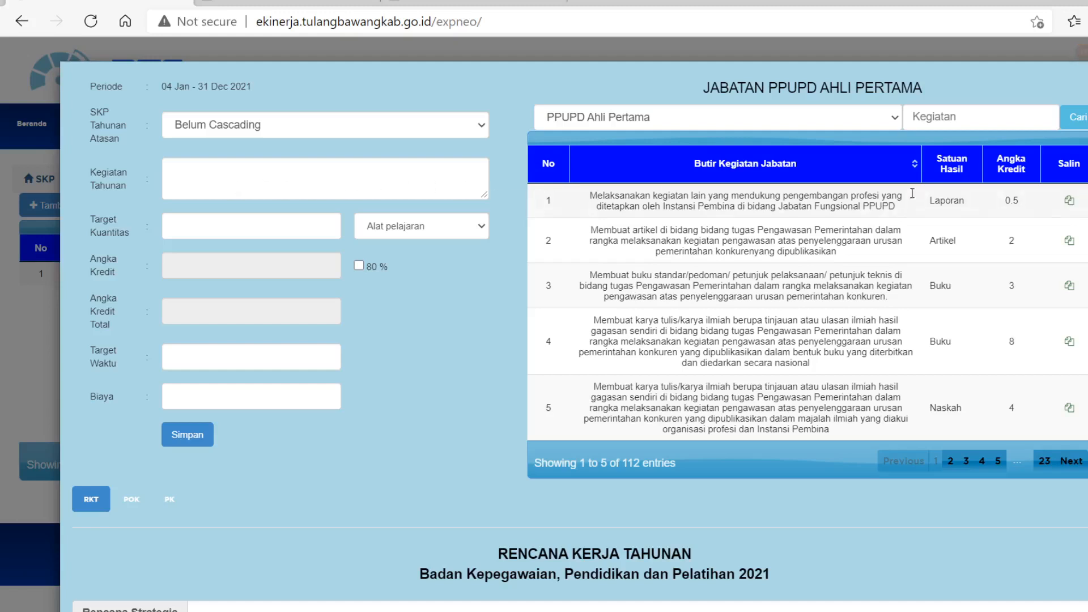
# Copy the first PPUPD Ahli Pertama activity into the target, set its quantity to 6 Laporan, and try to save it.
pyautogui.click(1070, 201)
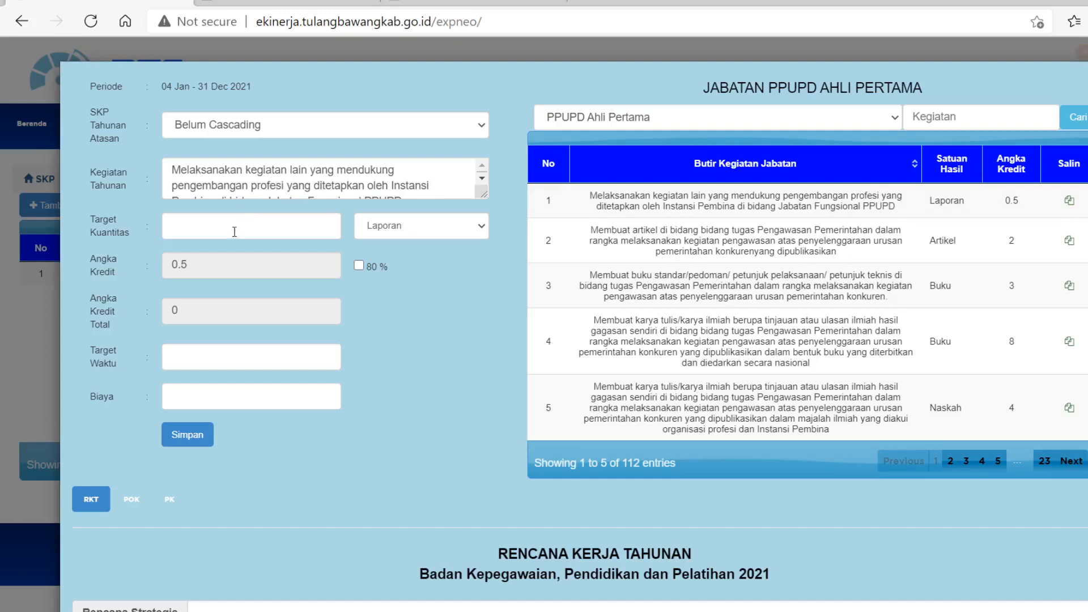
pyautogui.click(179, 223)
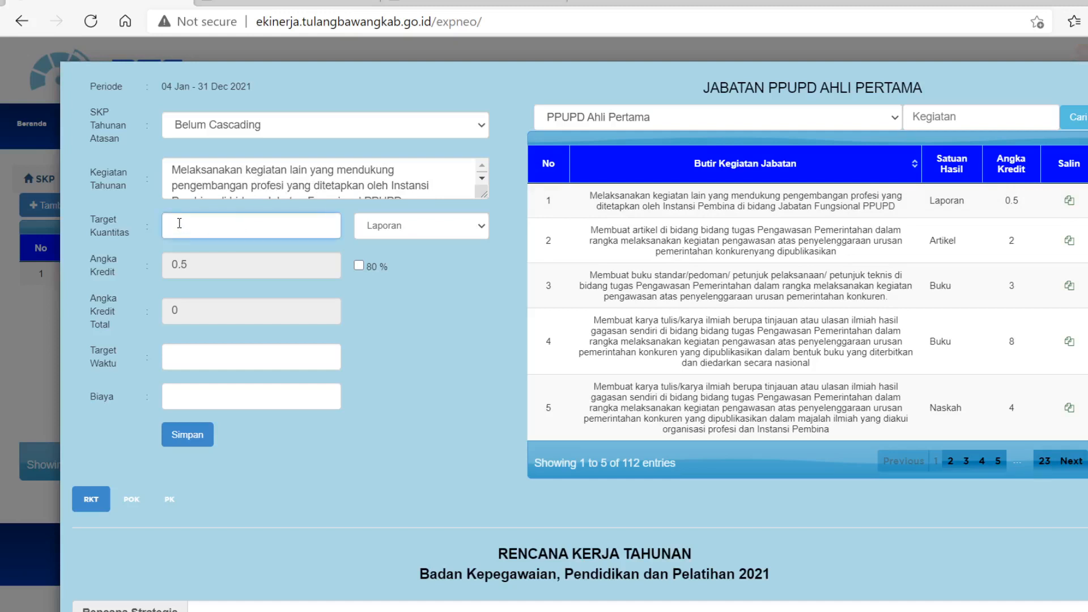
pyautogui.write('6')
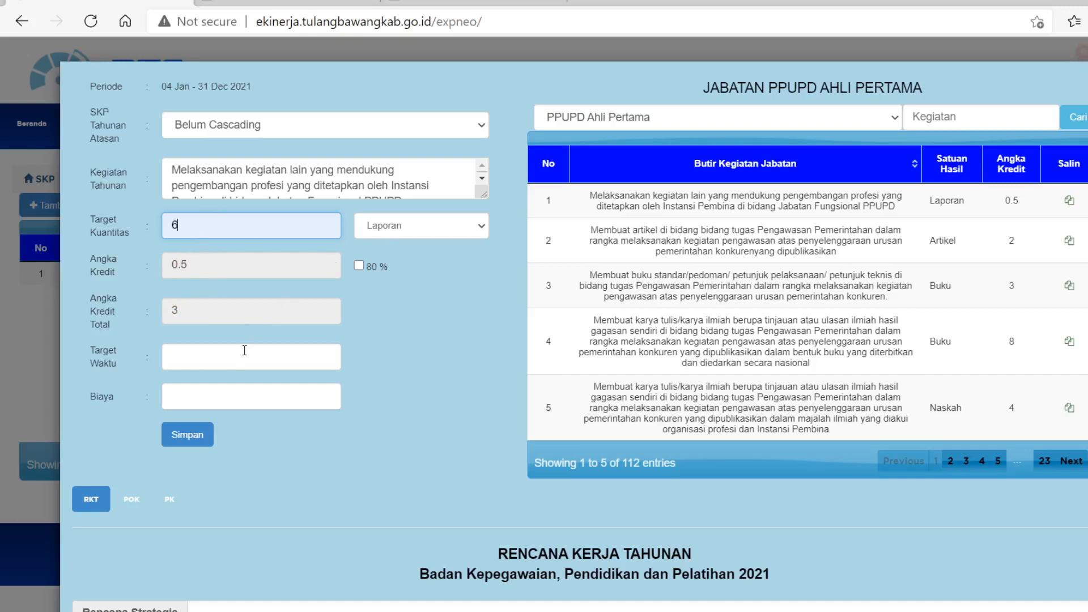
pyautogui.click(176, 358)
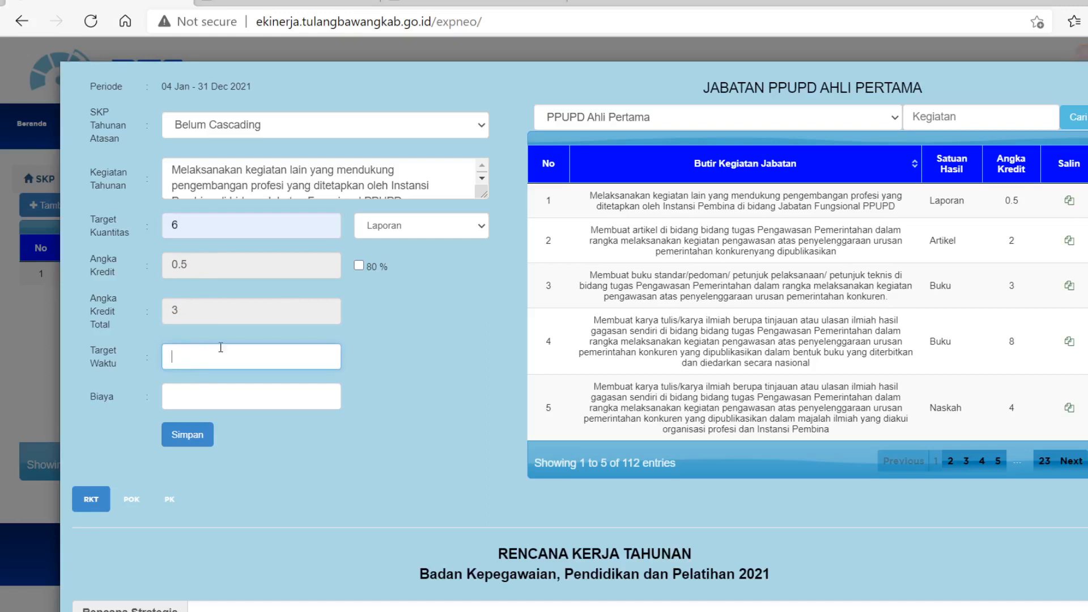
pyautogui.click(430, 326)
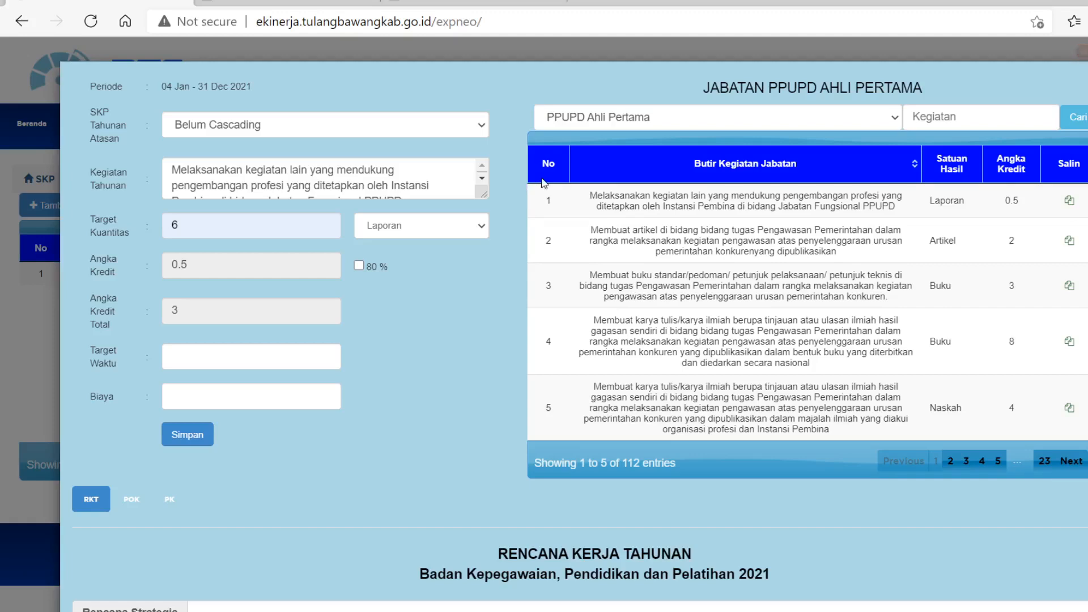
pyautogui.click(189, 442)
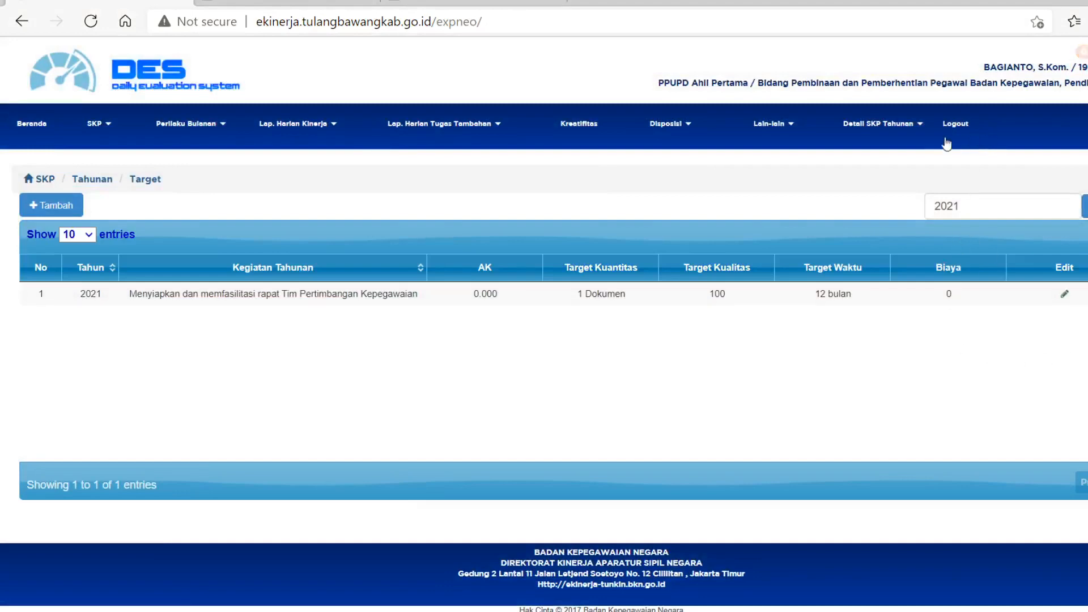
# Open the user profile for editing and change the Jabatan to "Kabag Administrasi Pembangunan Sekretariat Daerah".
pyautogui.click(792, 129)
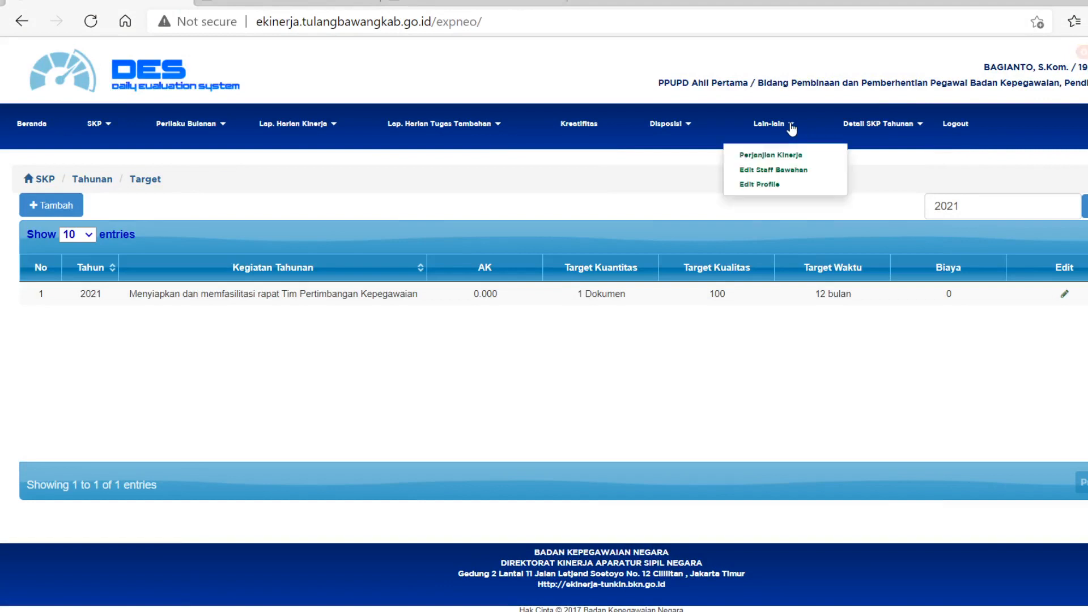
pyautogui.click(767, 183)
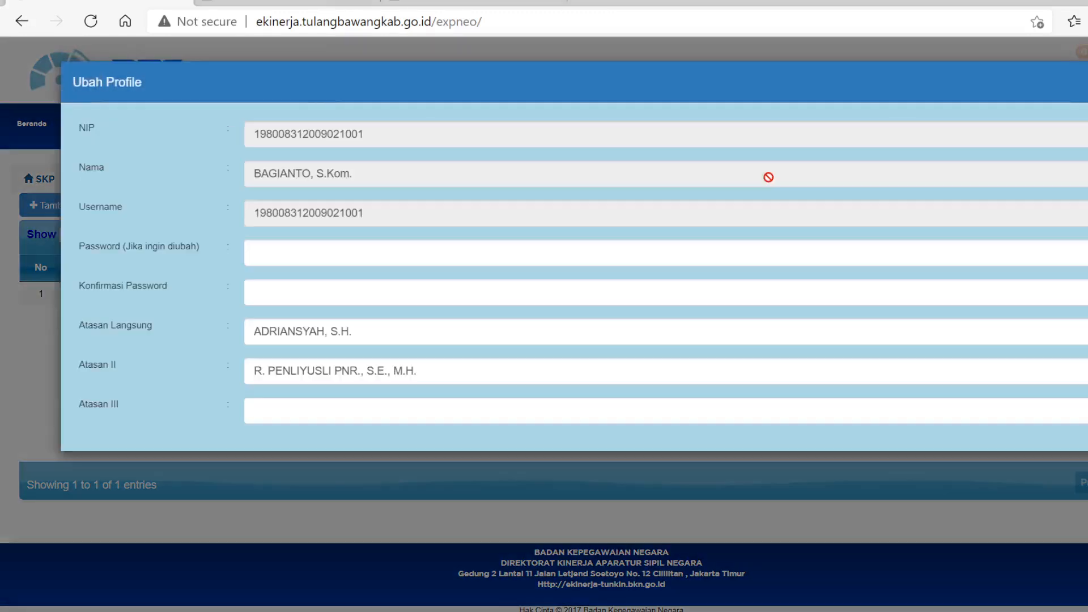
pyautogui.scroll(-3, 570, 313)
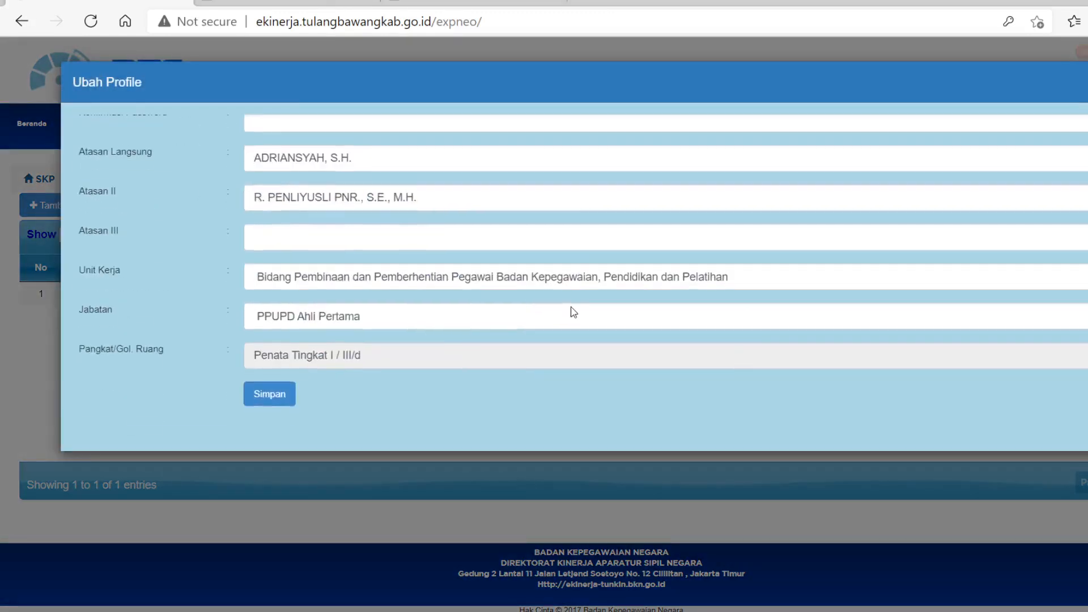
pyautogui.click(521, 322)
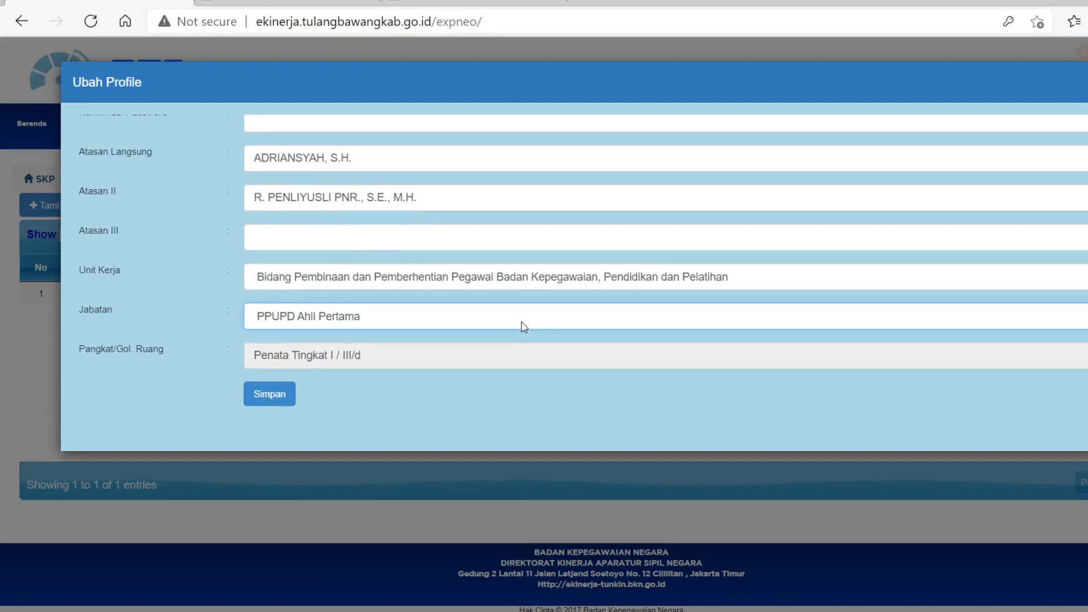
pyautogui.hotkey('ctrl', 'a')
pyautogui.hotkey('ctrl', 'v')
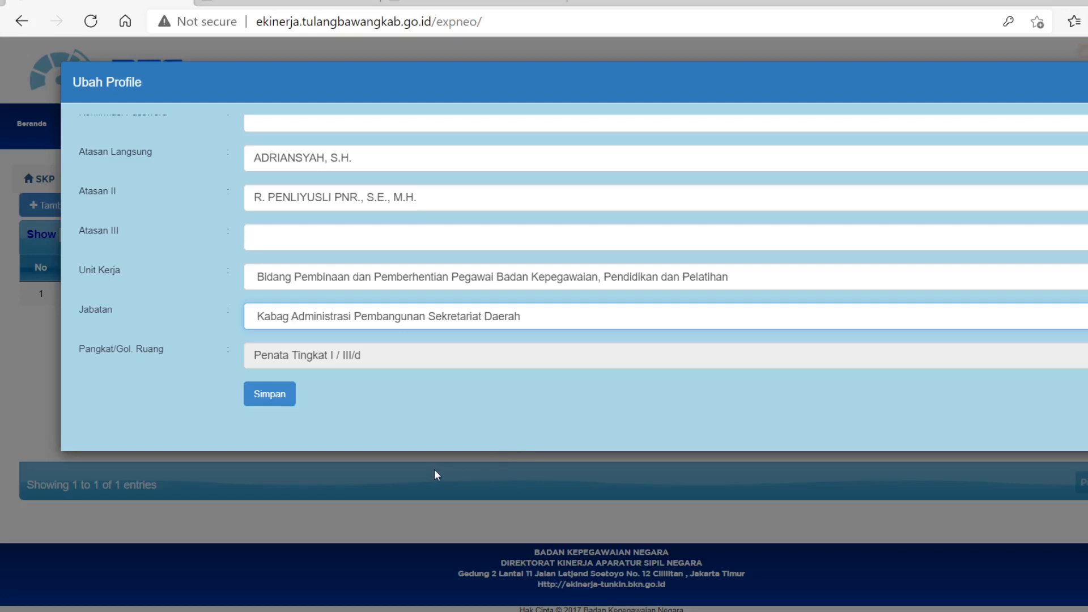
# Change the profile's Jabatan to "Kasubbid Disiplin dan Status Hukum Pegawai" and save the profile.
pyautogui.click(417, 335)
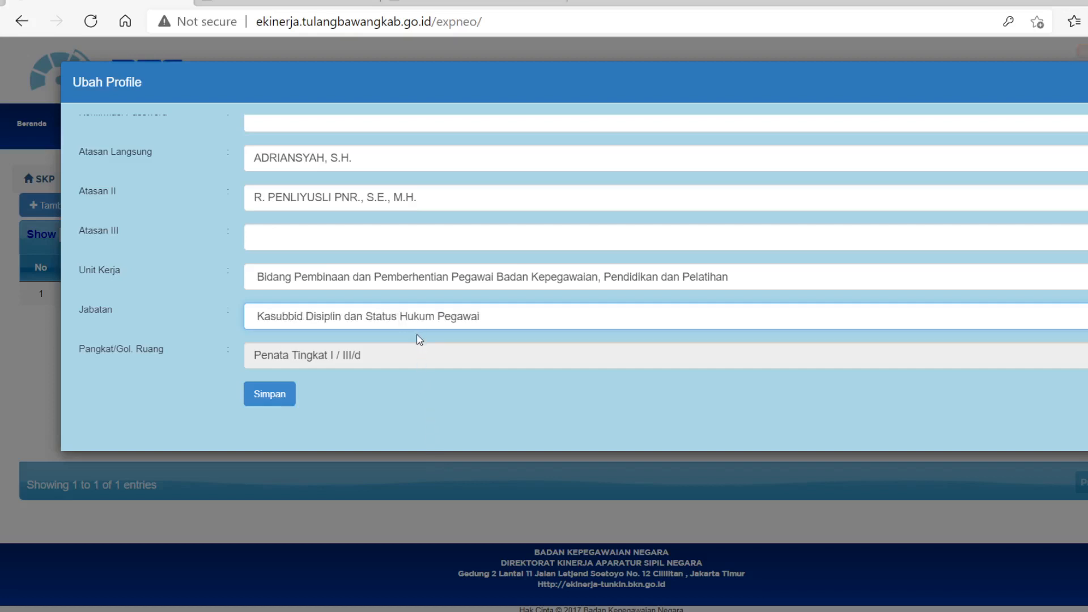
pyautogui.click(281, 401)
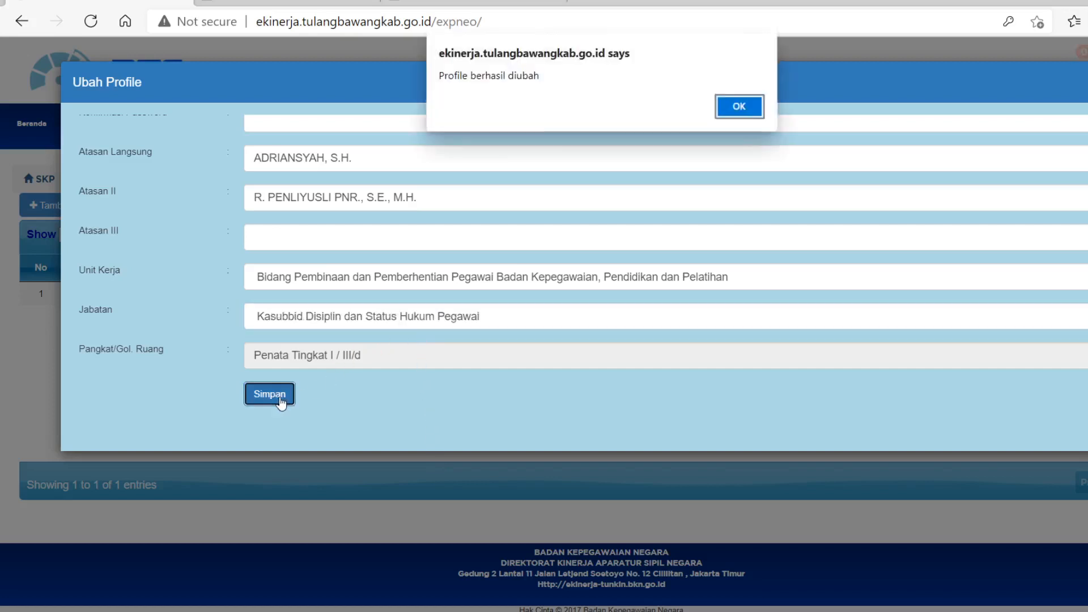
pyautogui.click(739, 113)
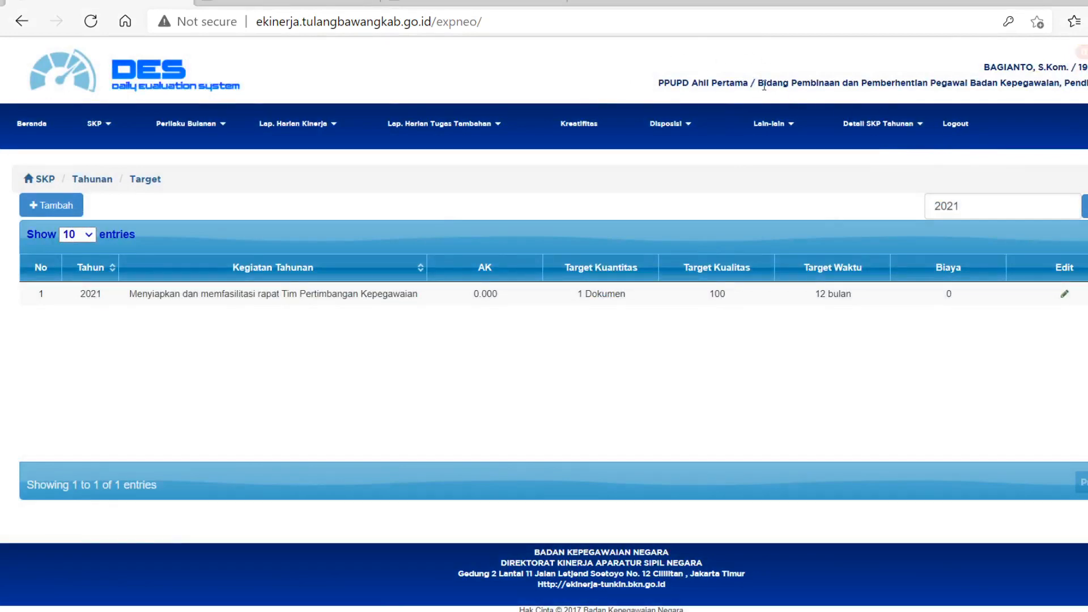
# Log out and log back in with the employee's username and the account password.
pyautogui.click(954, 126)
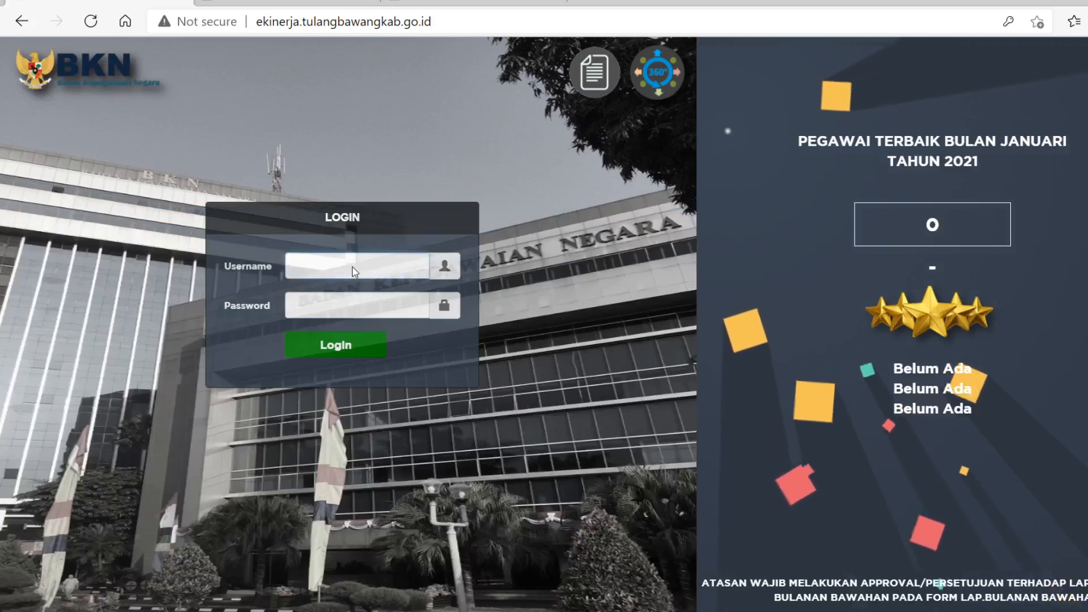
pyautogui.click(353, 272)
pyautogui.hotkey('ctrl', 'v')
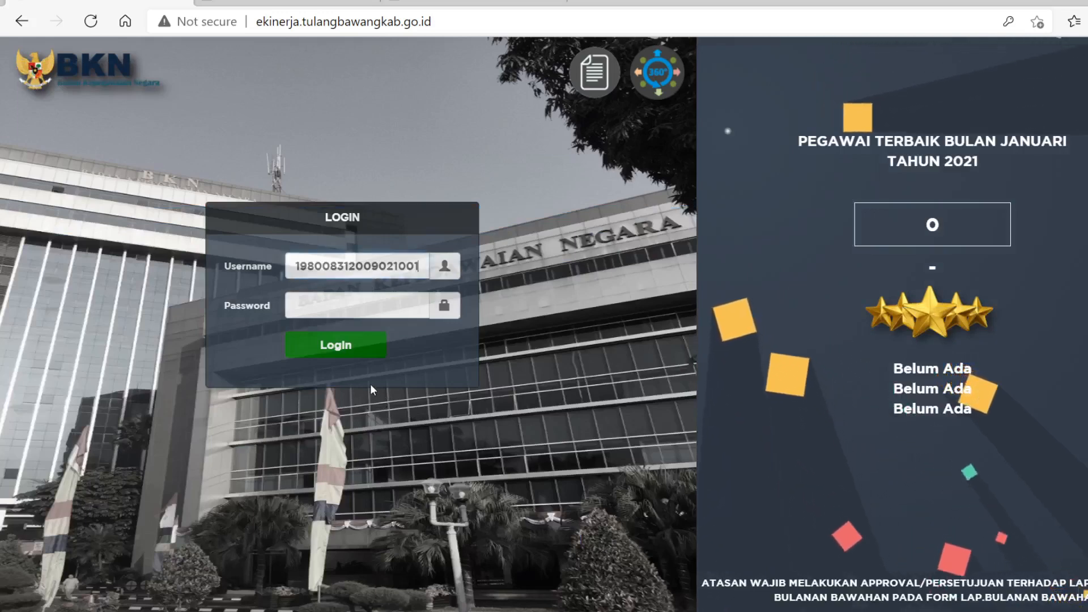
pyautogui.click(351, 302)
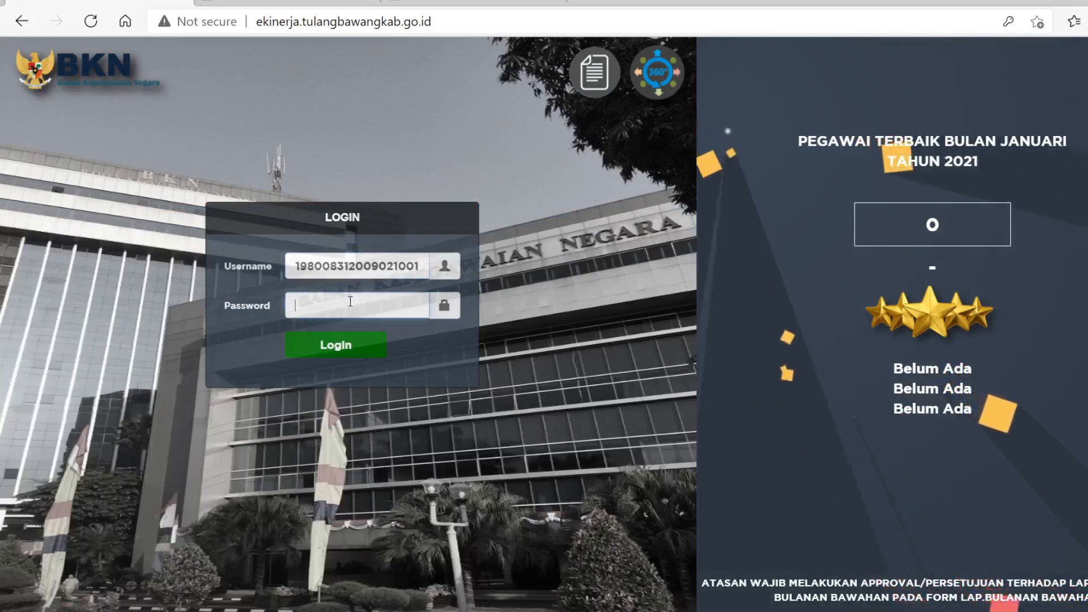
pyautogui.write('***')
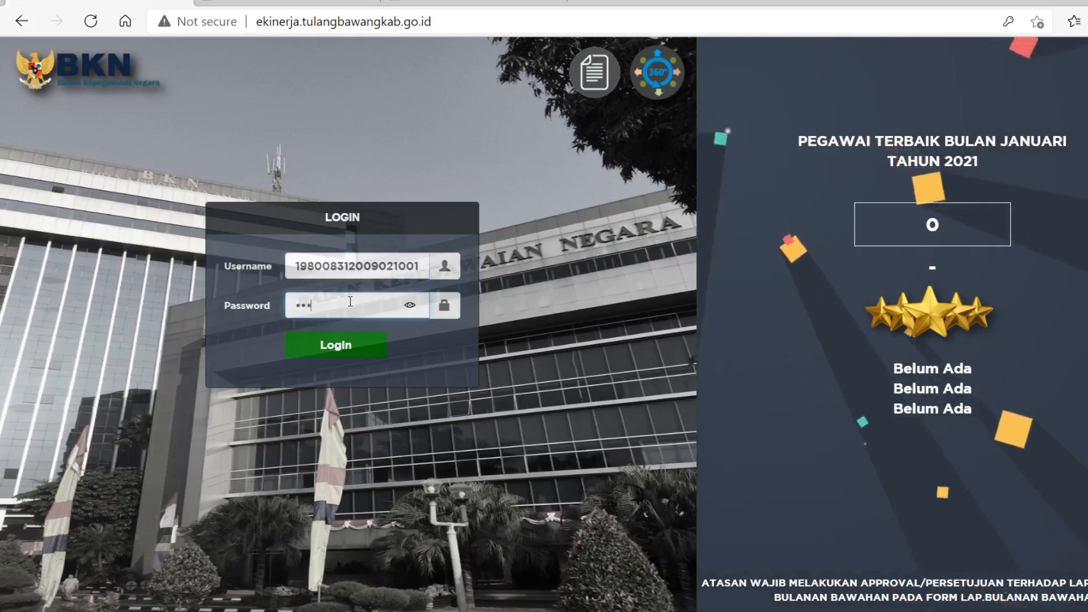
pyautogui.write('***')
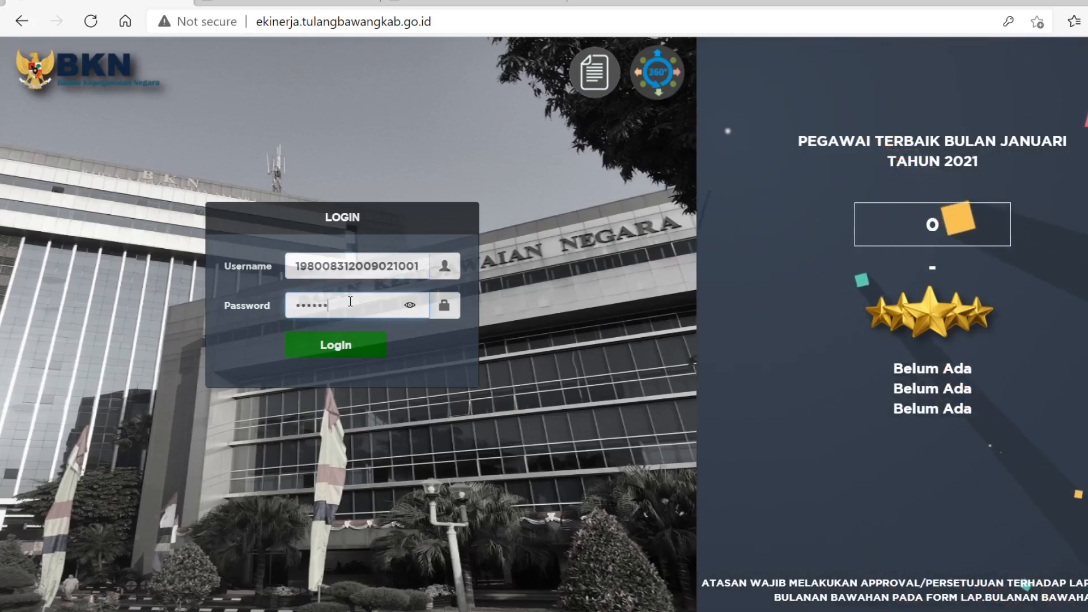
pyautogui.click(335, 346)
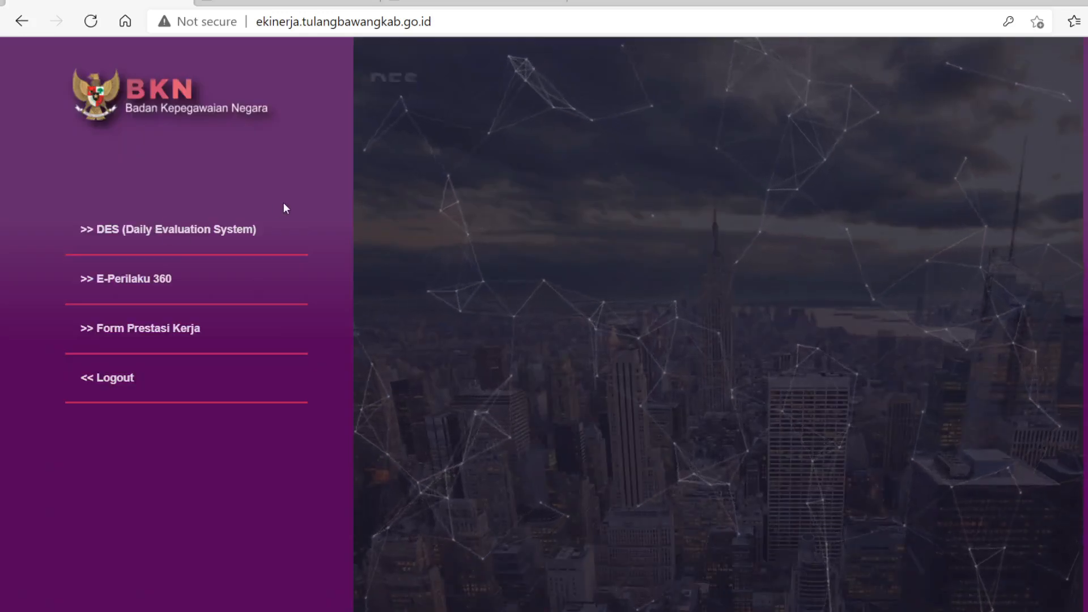
# Enter DES (Daily Evaluation System) and open the target list of the 04 Jan 2021 - 31 Dec 2021 annual SKP period.
pyautogui.click(427, 351)
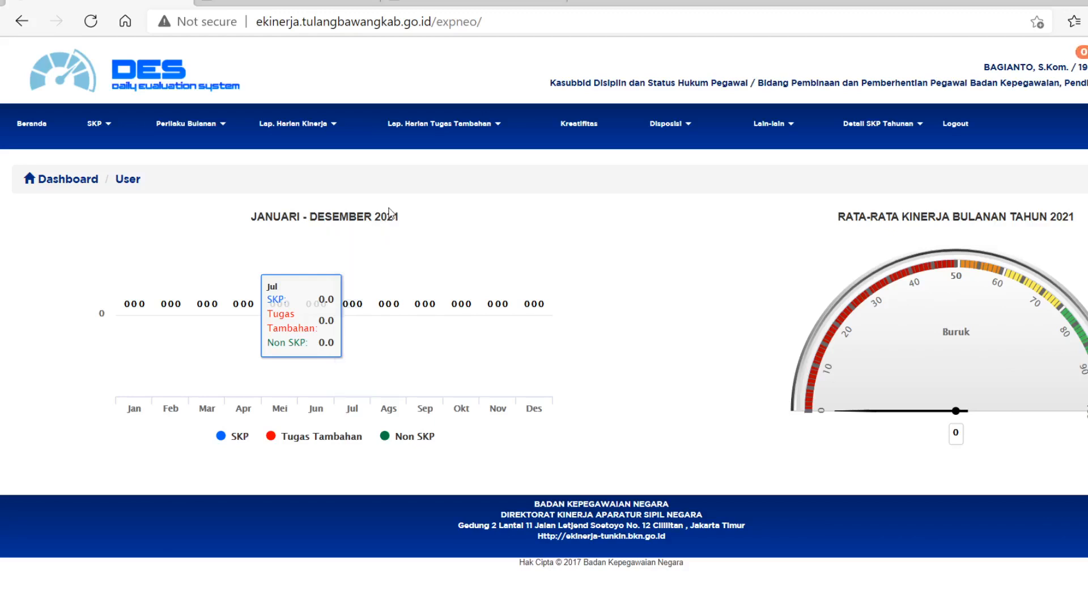
pyautogui.click(113, 128)
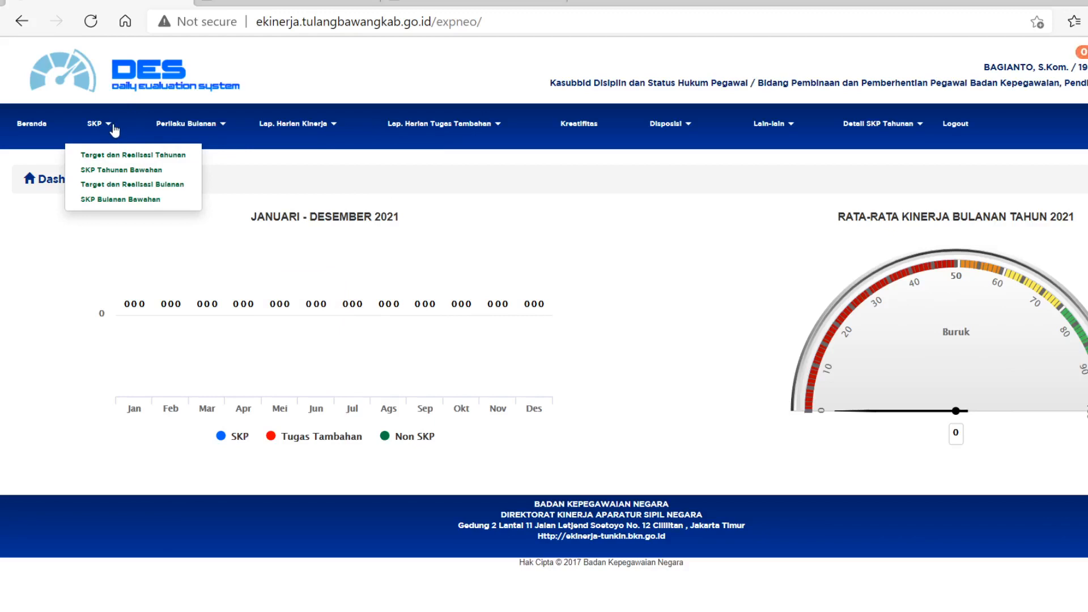
pyautogui.click(126, 156)
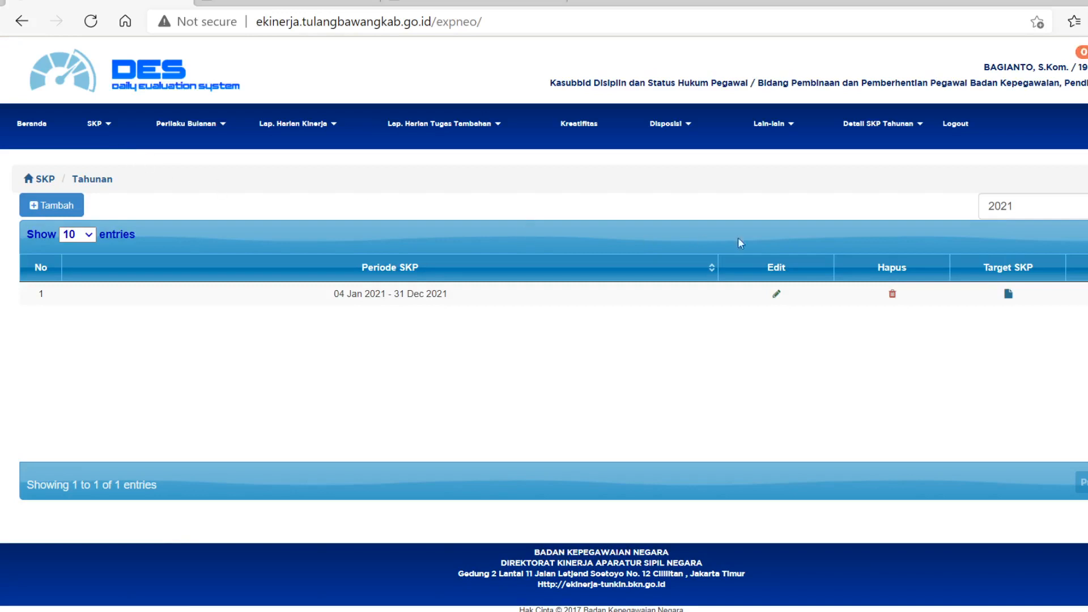
pyautogui.click(1008, 294)
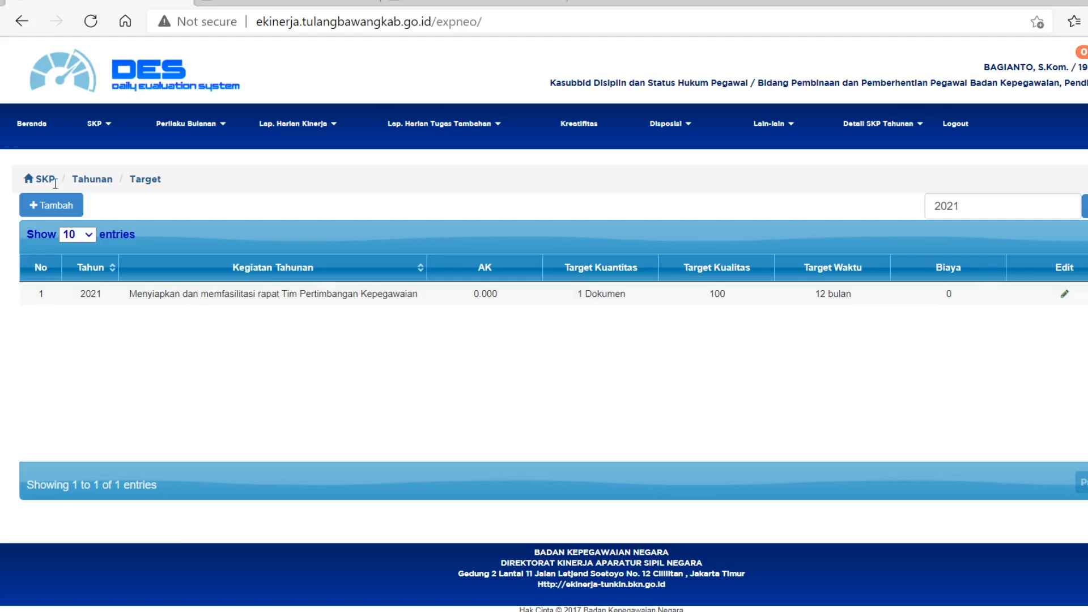
# Start a target under the superior's "Melaksanakan penyelenggaraan sumpah/janji" activity, with Kegiatan Tahunan "Menyiapkan penyelenggaraan sumpah/janji pegawai negeri sipil".
pyautogui.click(49, 205)
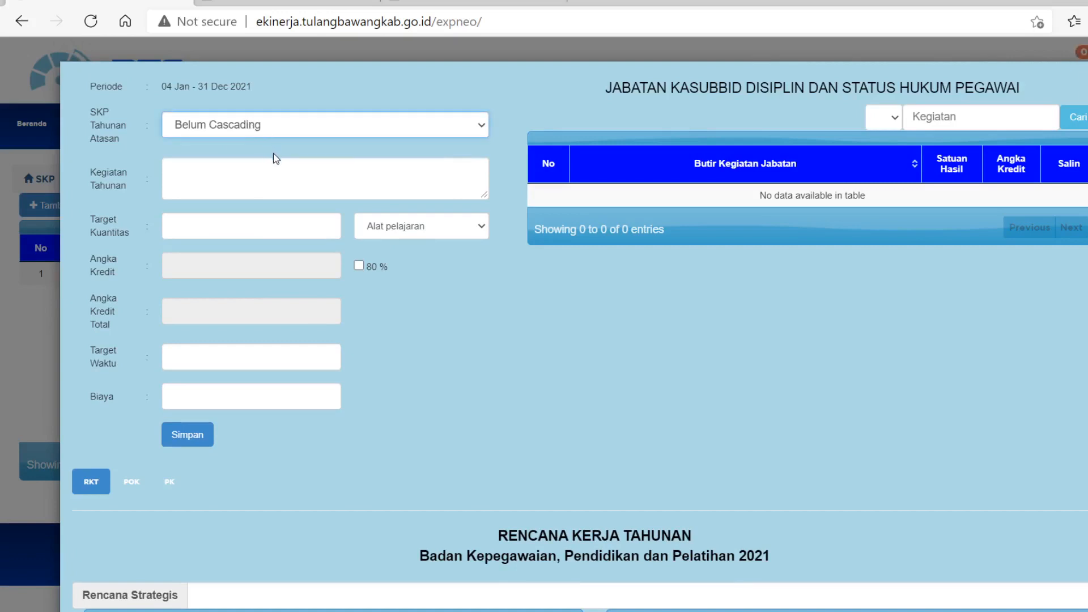
pyautogui.click(327, 400)
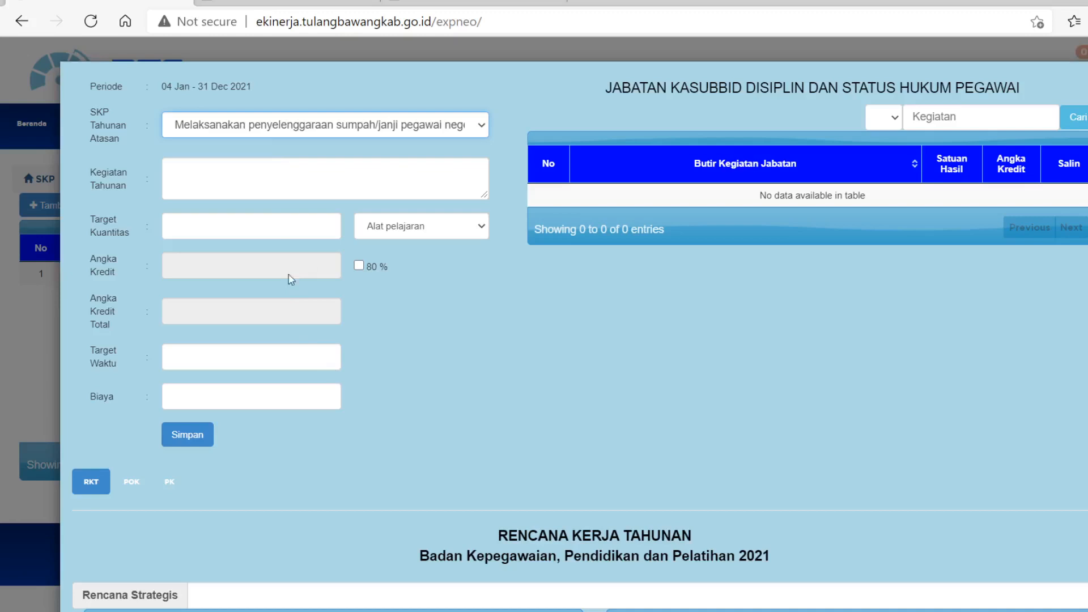
pyautogui.click(248, 189)
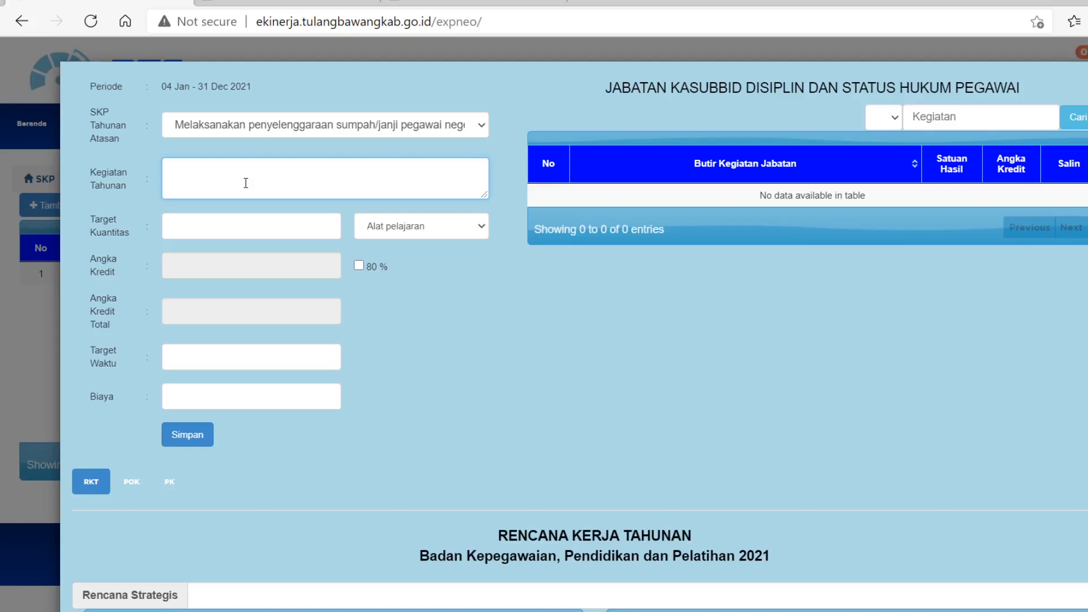
pyautogui.write('Menyiapkan penyelenggaraan')
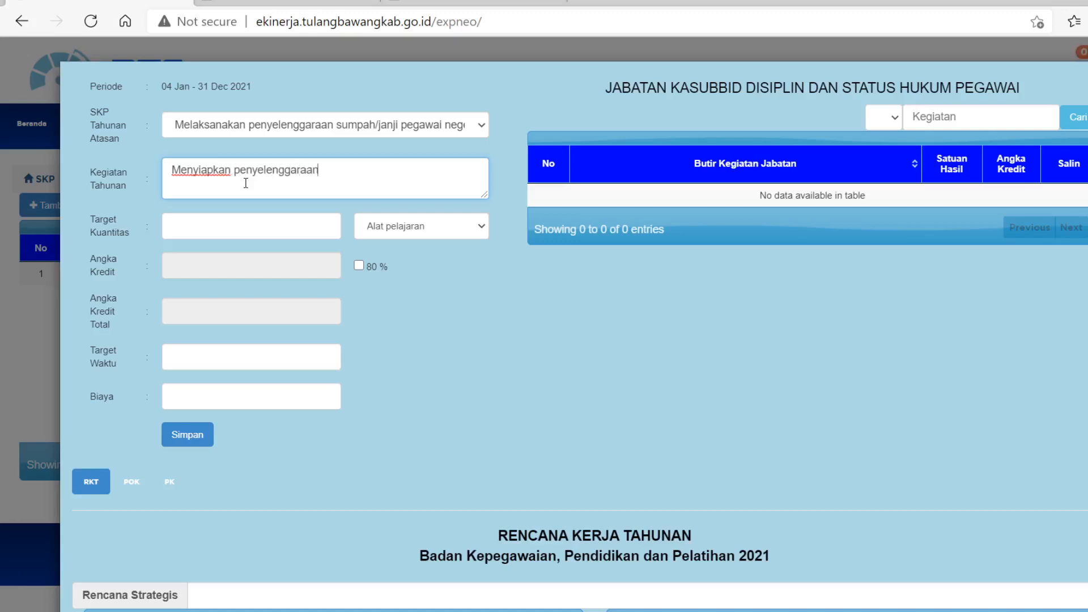
pyautogui.write(' sumpah/janji')
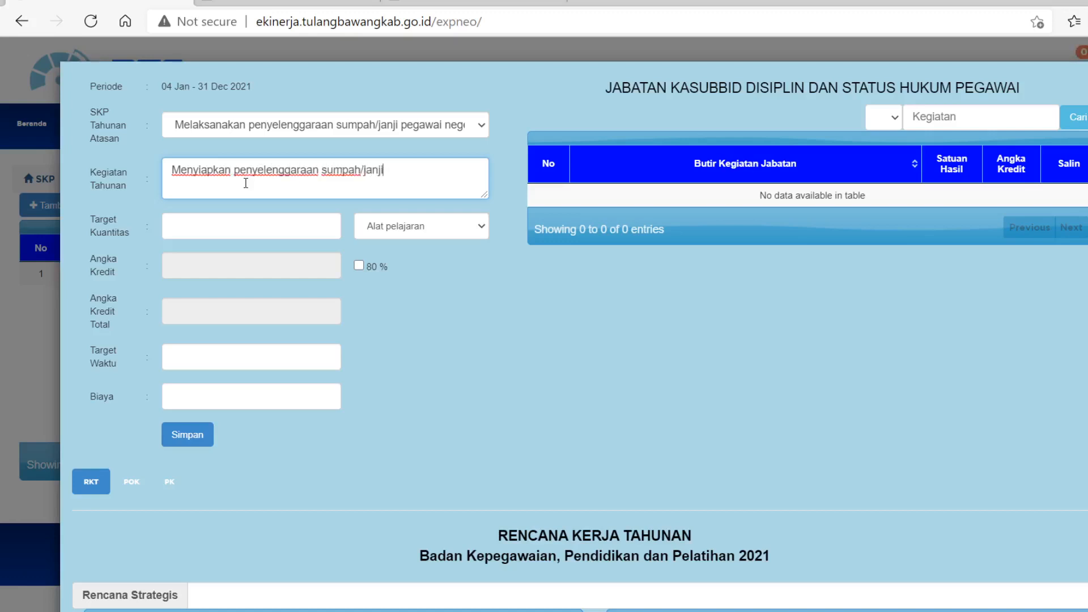
pyautogui.write(' pegawai negeri sipil')
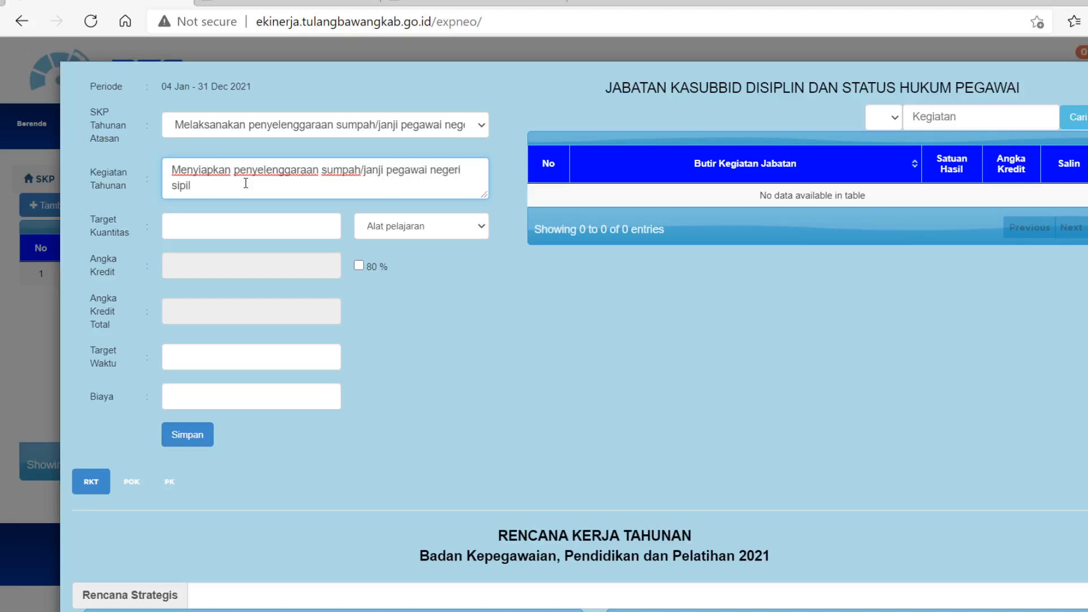
# Set the target's quantity to 1 Dokumen and its Target Waktu to 3, and save it.
pyautogui.click(214, 231)
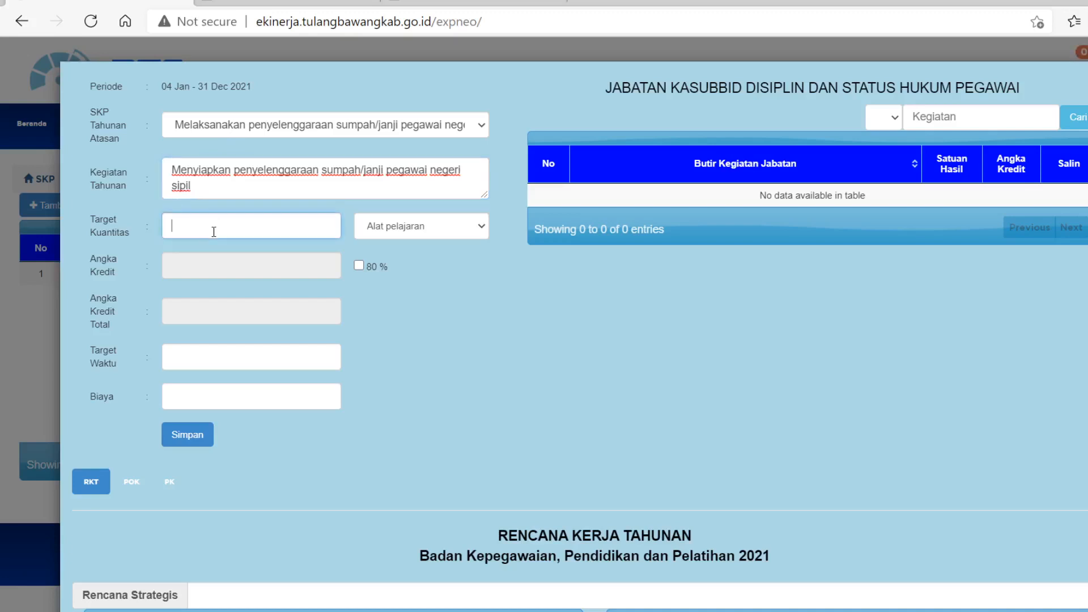
pyautogui.write('1')
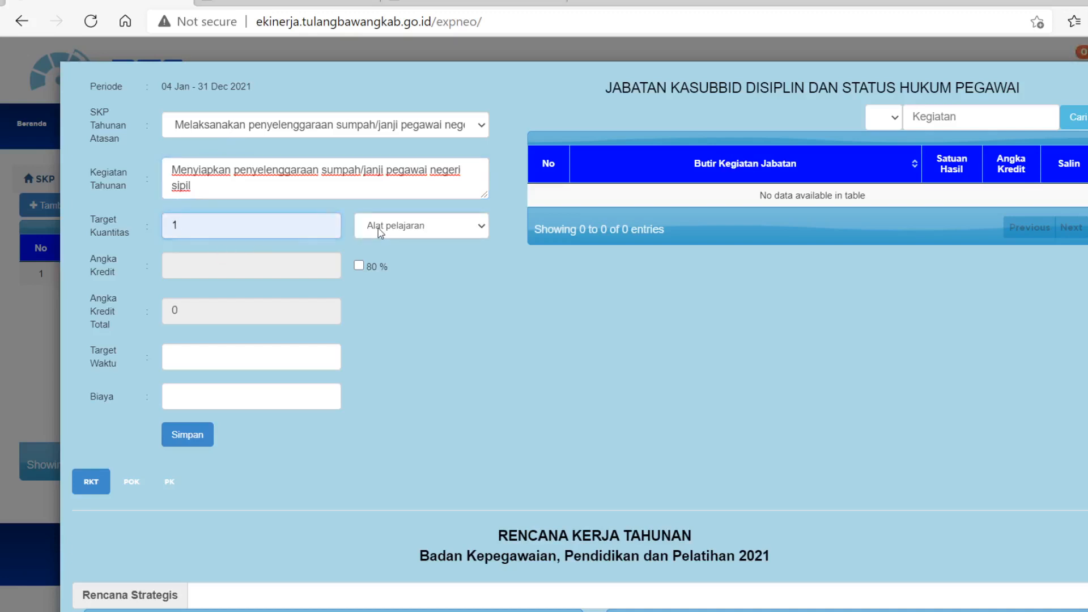
pyautogui.click(420, 393)
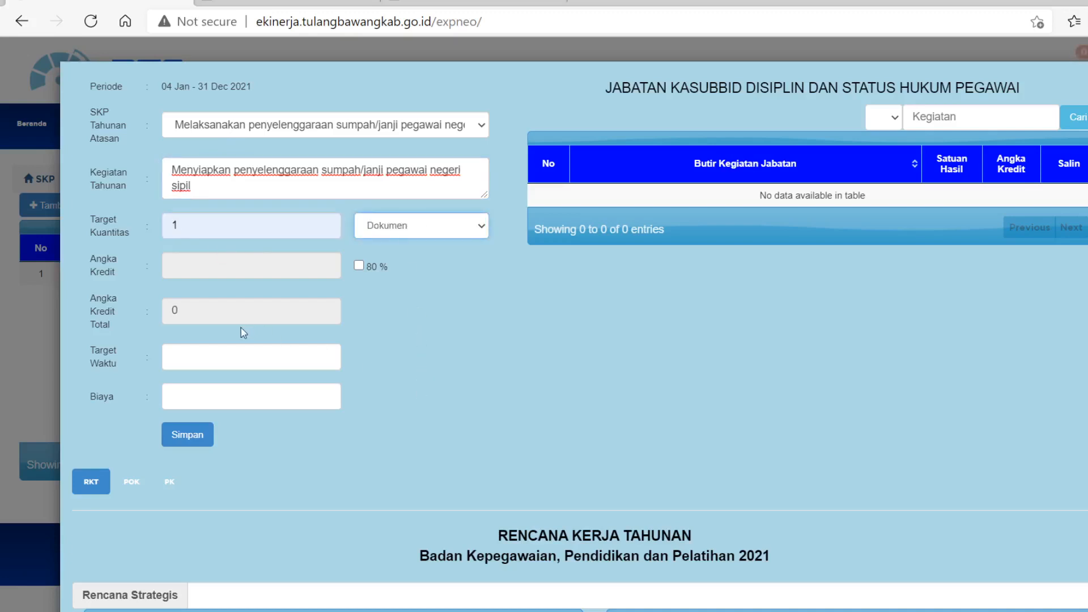
pyautogui.click(186, 357)
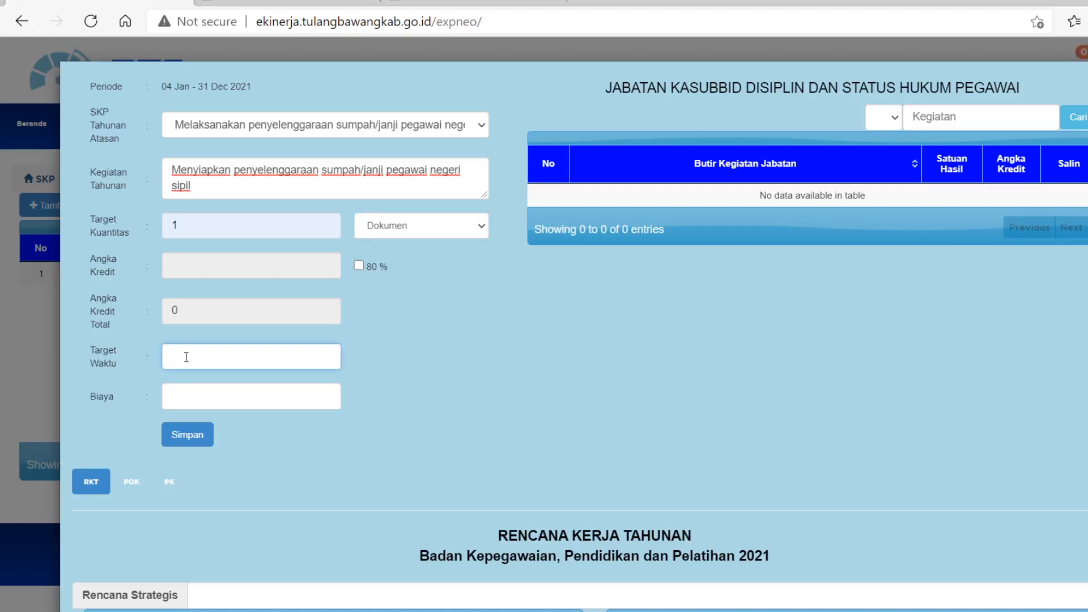
pyautogui.write('3')
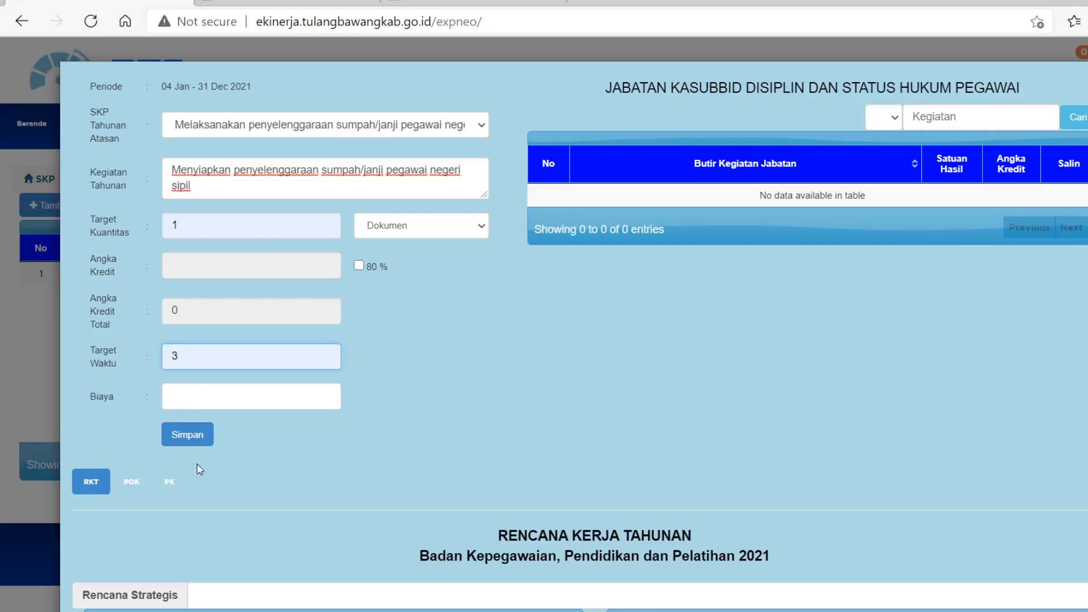
pyautogui.click(187, 437)
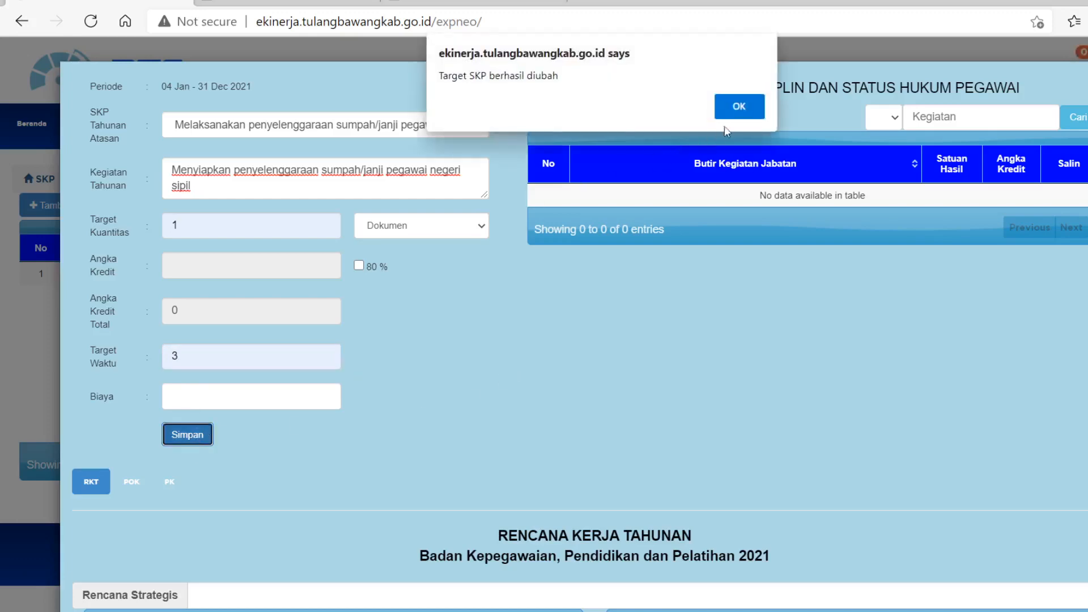
pyautogui.click(732, 106)
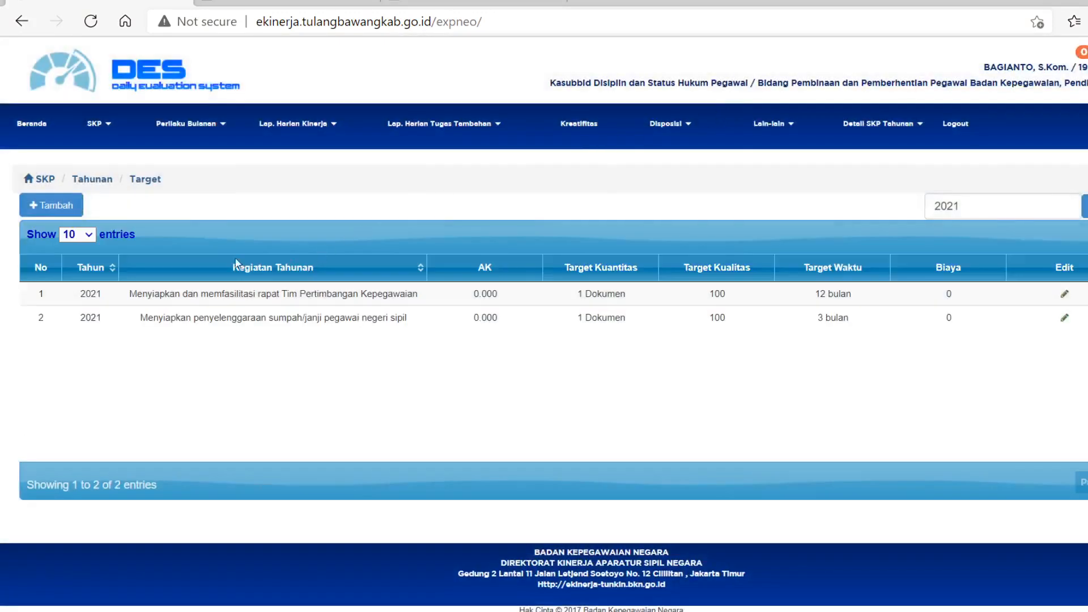
# Add a target with Kegiatan Tahunan "Melakukan inventarisir dan penelusuran tugas yang belum selesai Tahun 2020 serta menyiapkan rencana pelaksanaan kegiatan tugas jabatan/kegiatan".
pyautogui.click(53, 205)
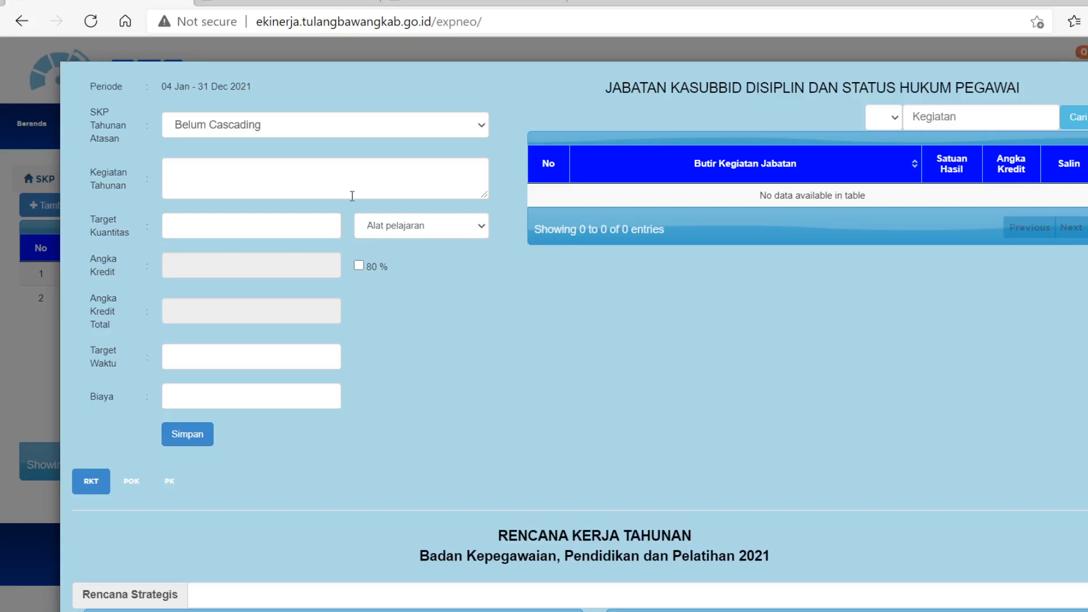
pyautogui.click(241, 167)
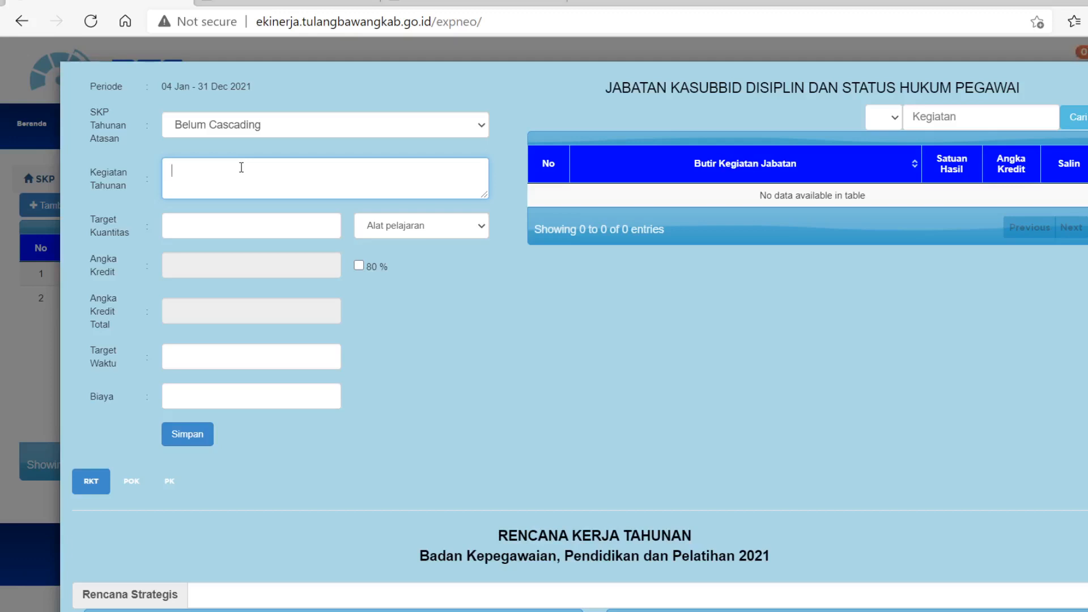
pyautogui.write('Melakukan inventarisir')
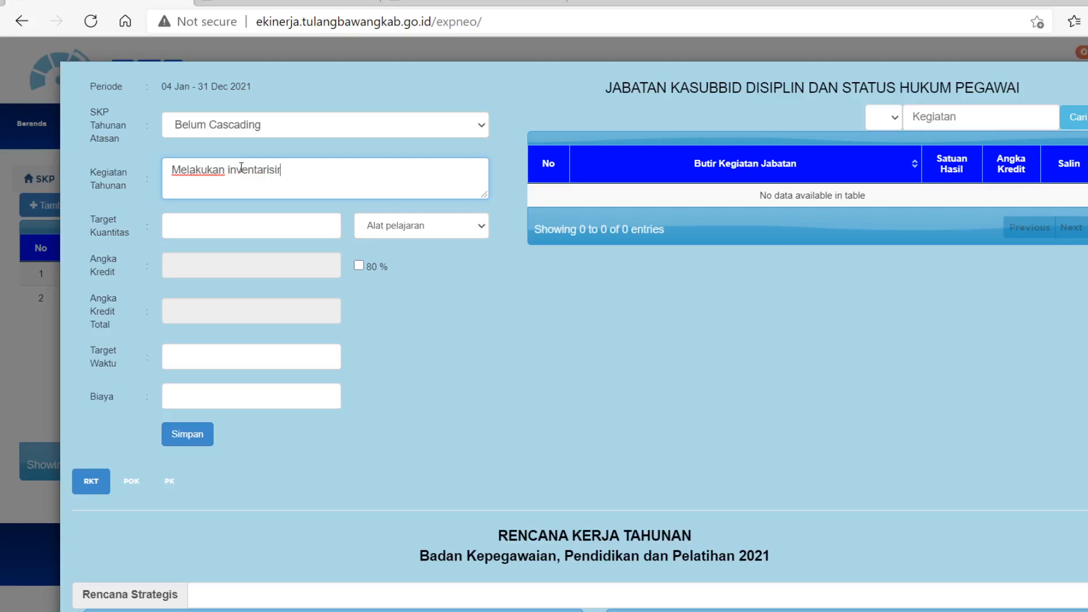
pyautogui.write(' dan penelusur')
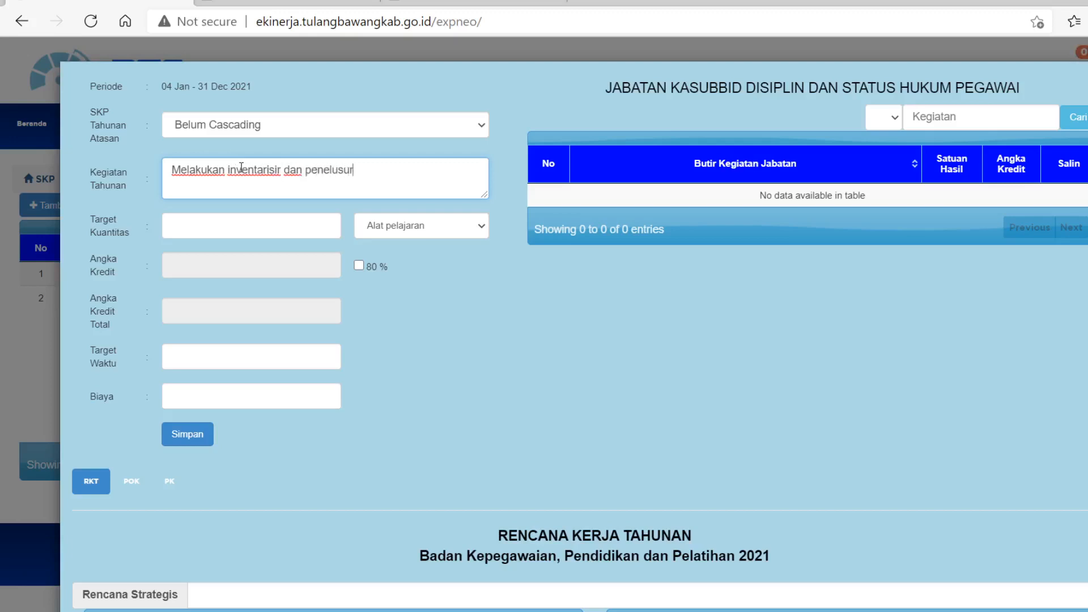
pyautogui.write('an')
pyautogui.write(' tugas ya')
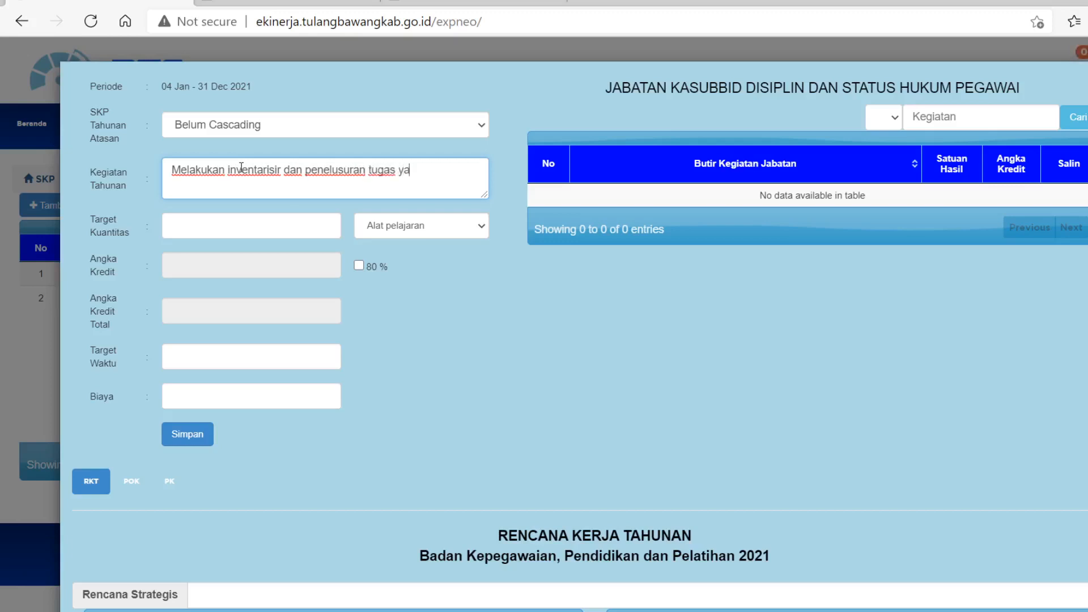
pyautogui.write('ng belum selesai Ta')
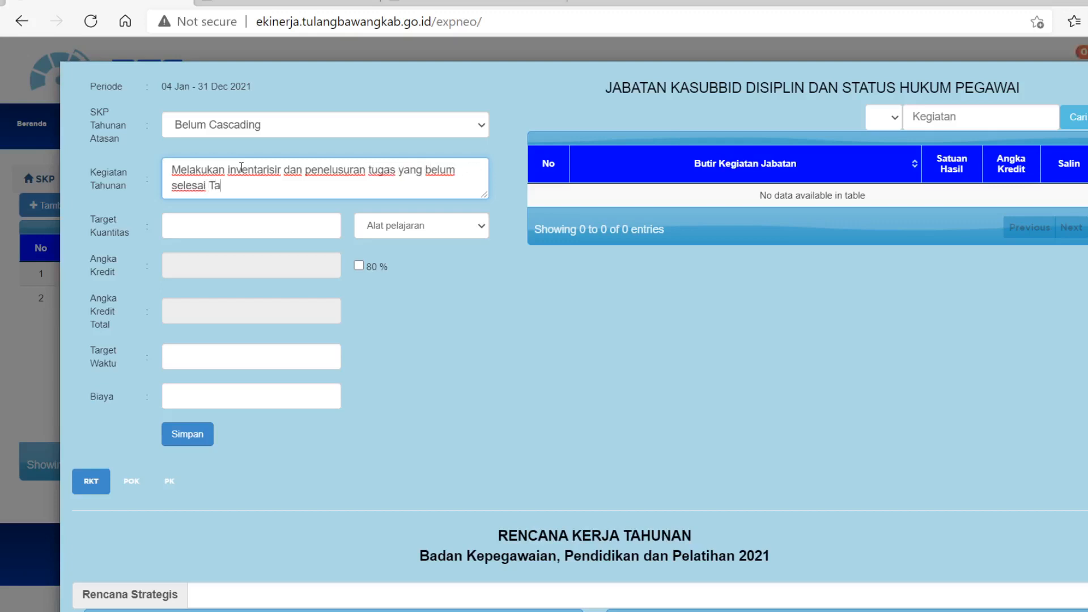
pyautogui.write('hun 2020 serta meny')
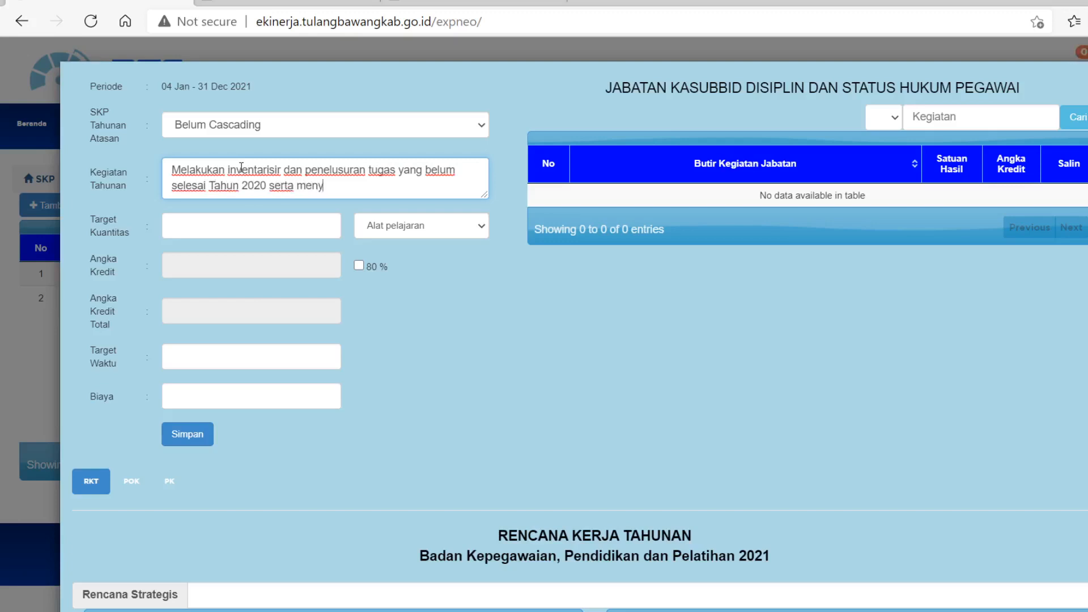
pyautogui.write('iapkan rencana')
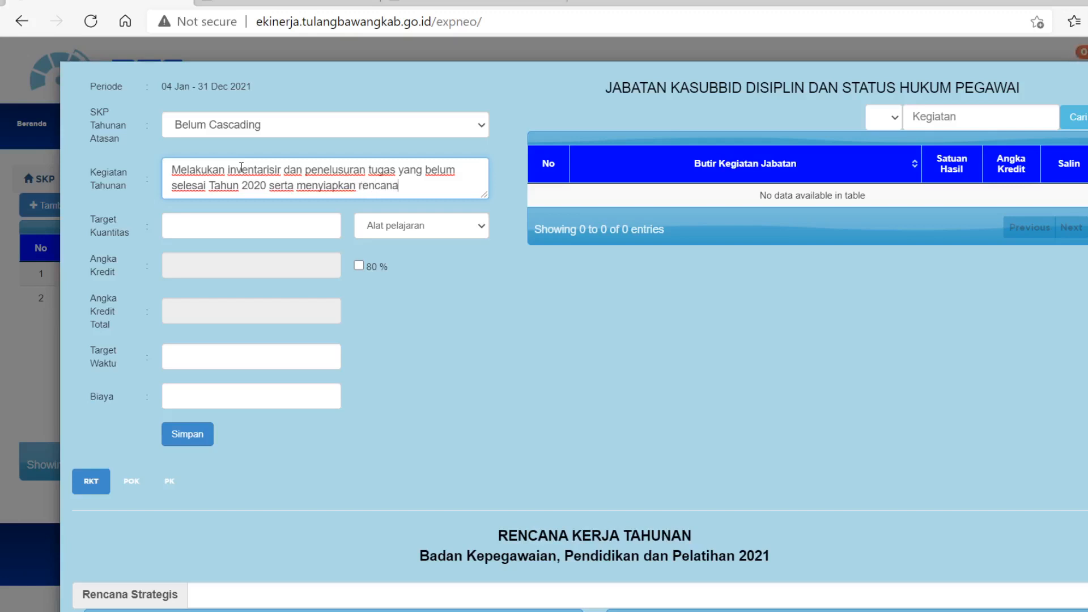
pyautogui.write(' pelaksanaan k')
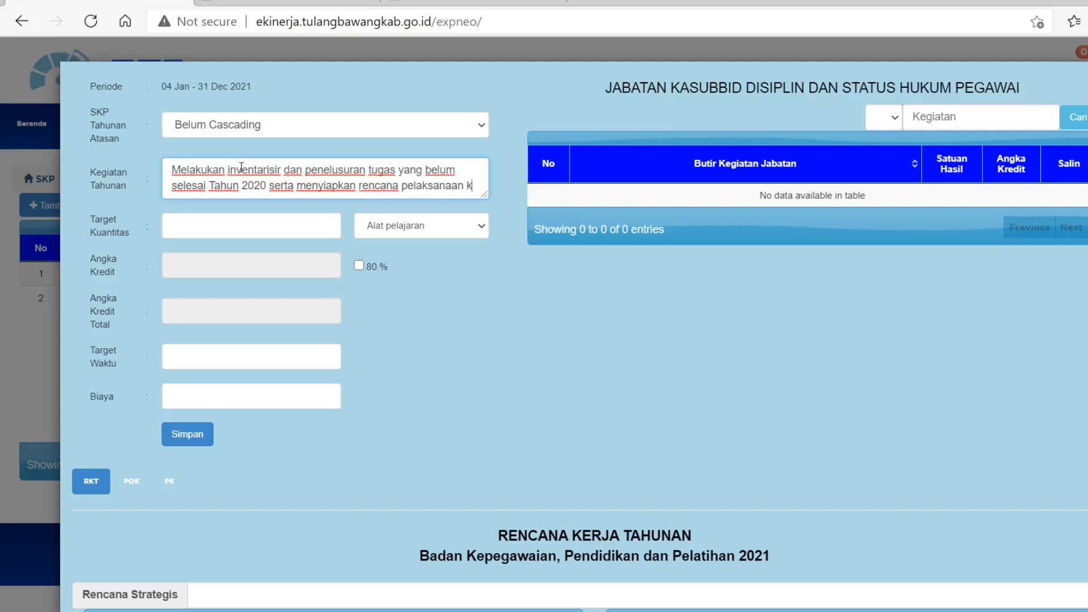
pyautogui.write('egia')
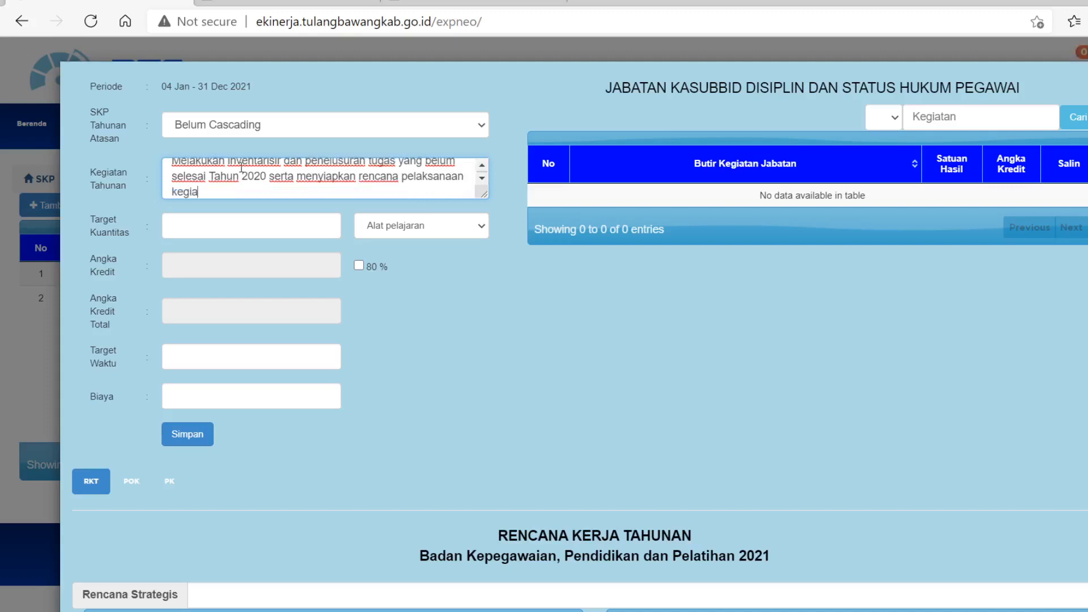
pyautogui.write('tan tugas jabatan')
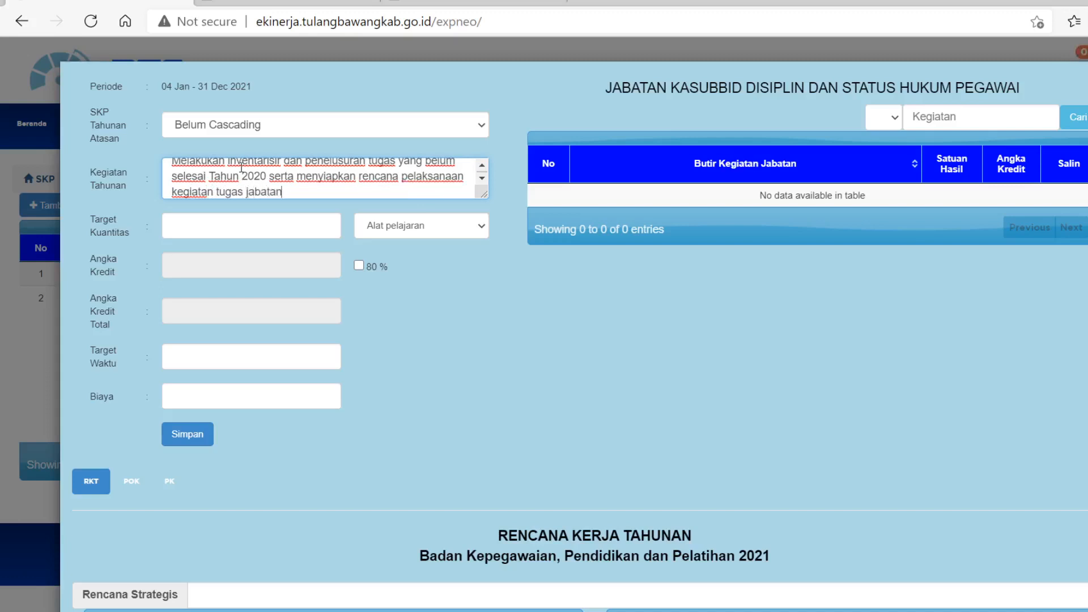
pyautogui.write('/kegiatan')
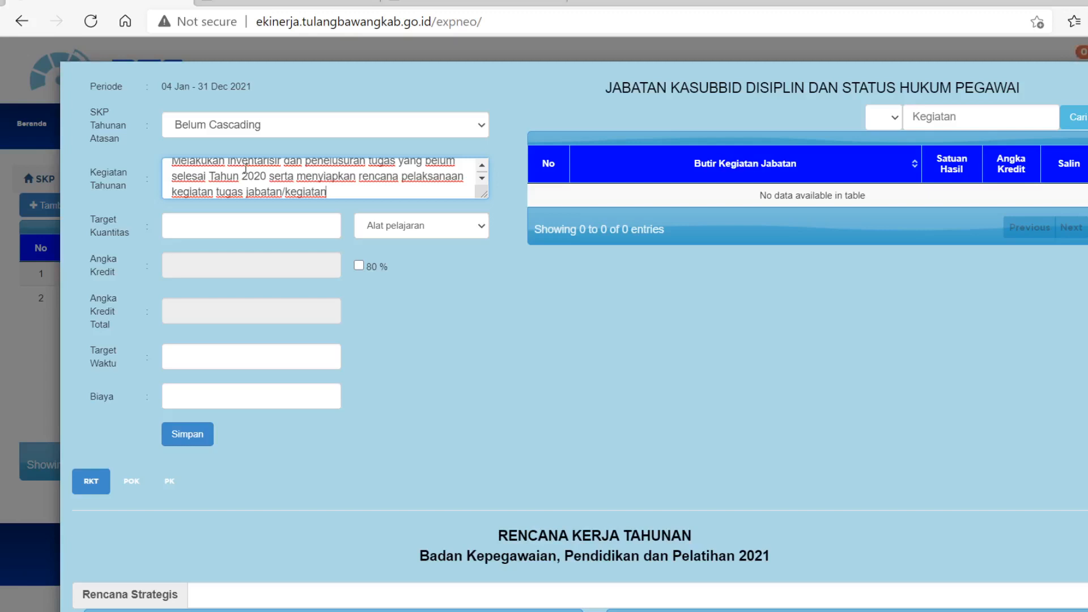
# Link the target to the superior's "Melakukan persiapan atau tindak lanjut atau evaluasi tugas" activity and set its quantity to 1 Dokumen.
pyautogui.click(366, 126)
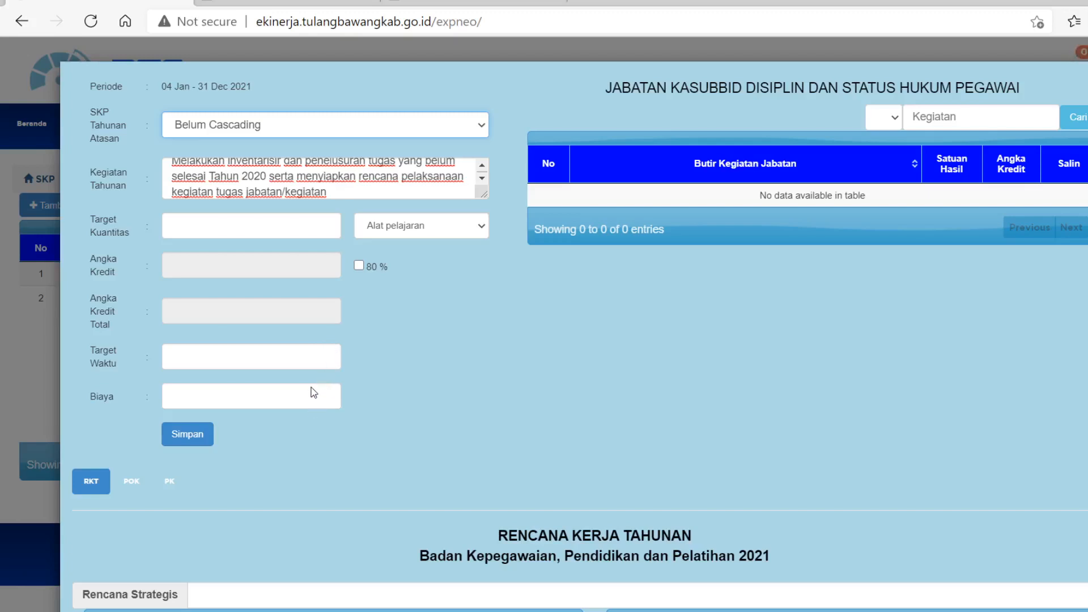
pyautogui.click(297, 316)
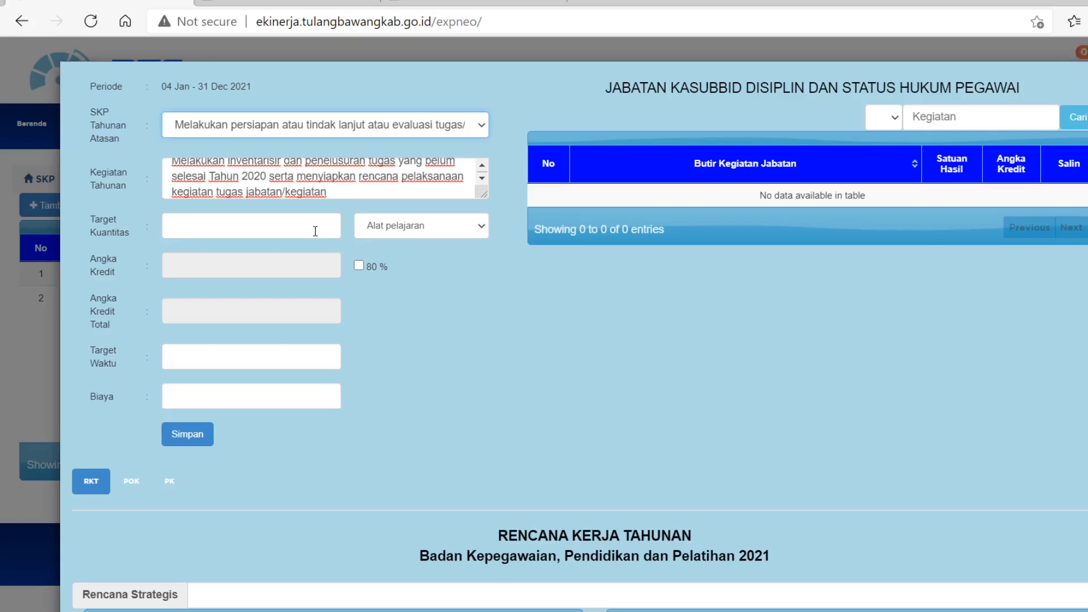
pyautogui.click(275, 226)
pyautogui.write('1')
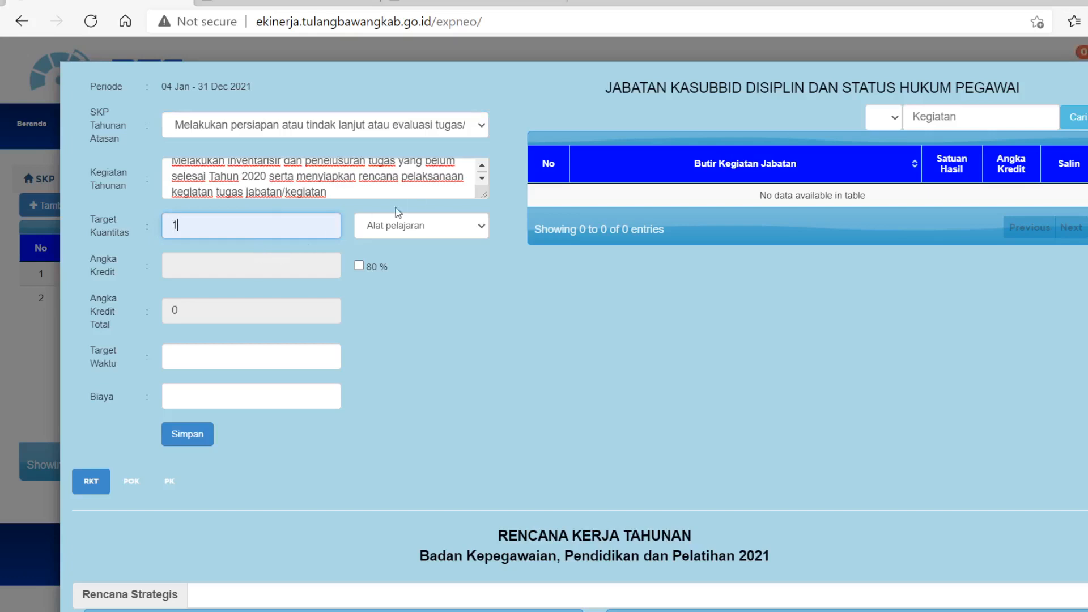
pyautogui.click(441, 227)
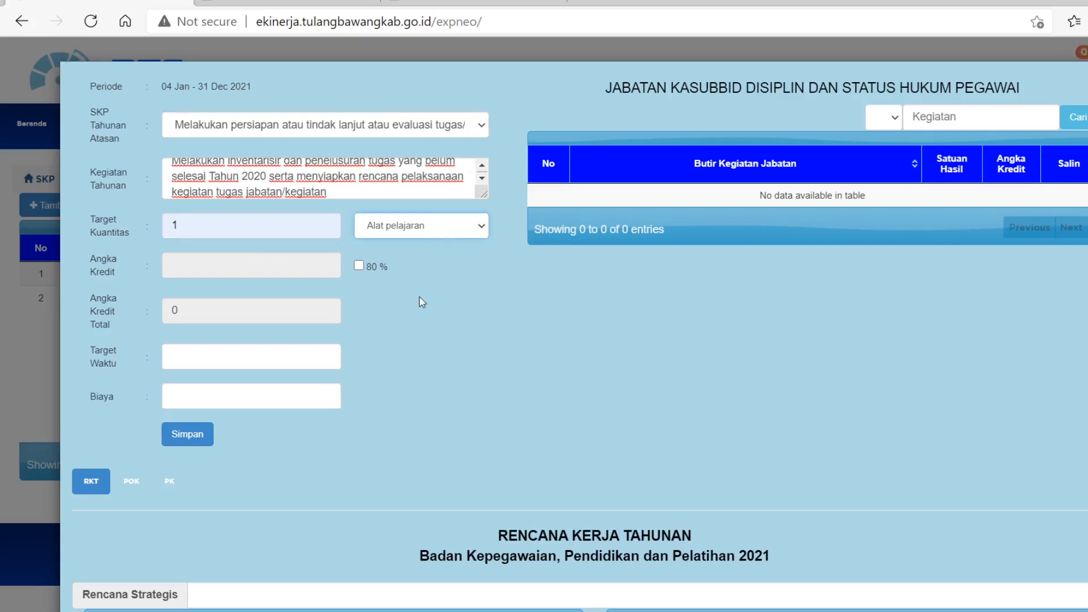
pyautogui.click(423, 394)
# Set the target's Target Waktu to 1 and save it.
pyautogui.click(231, 365)
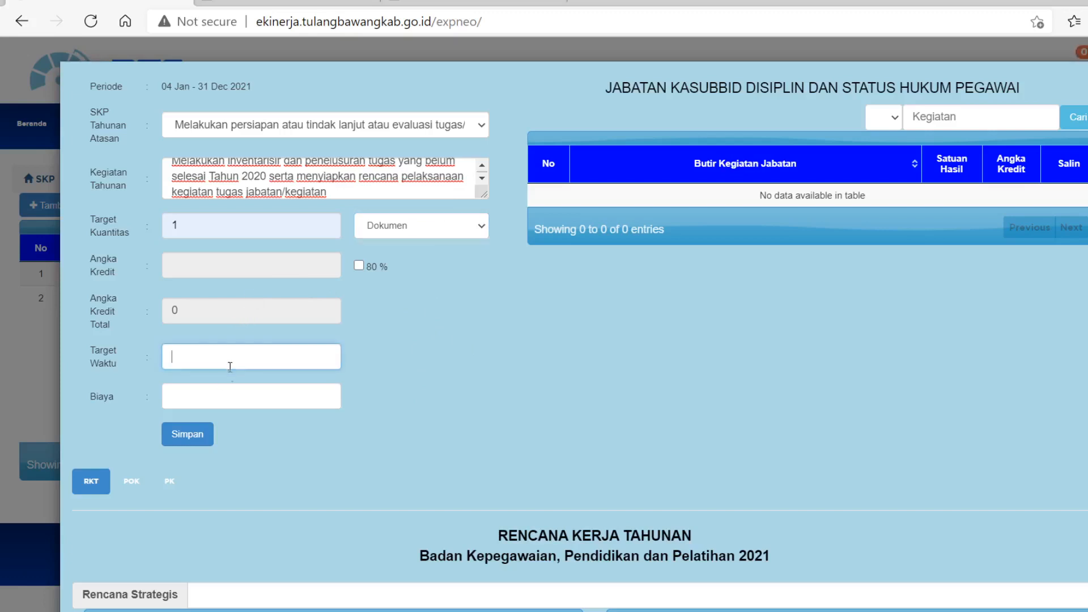
pyautogui.write('1')
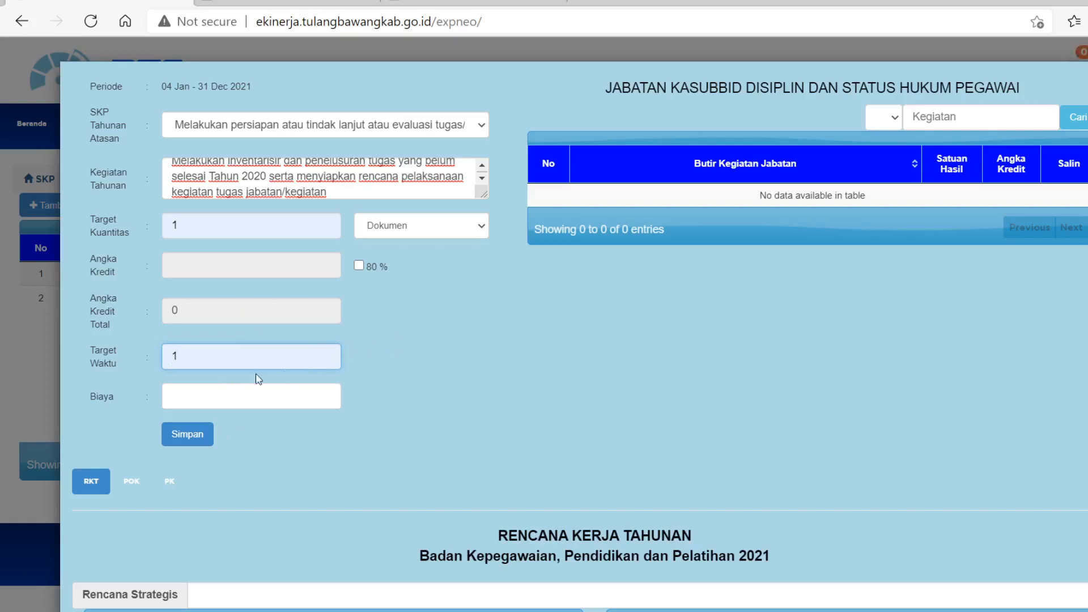
pyautogui.click(182, 440)
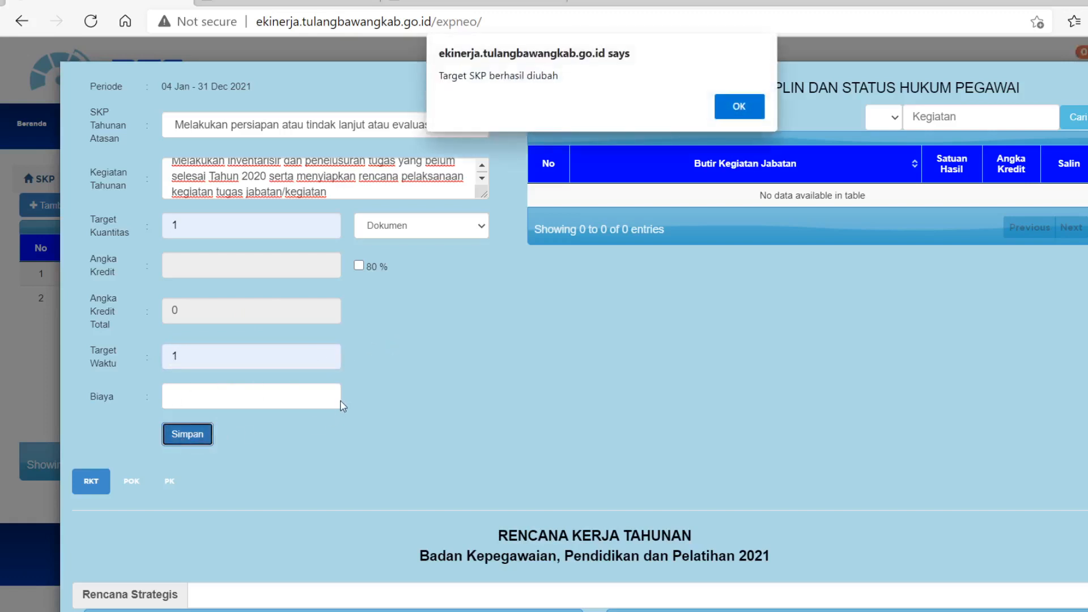
pyautogui.click(740, 107)
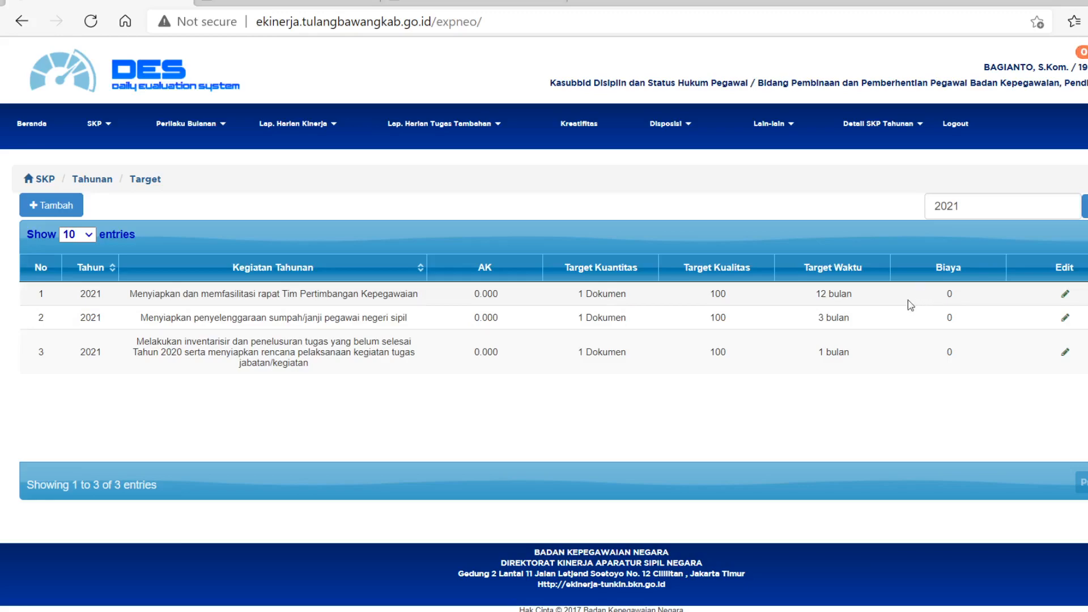
# Switch to the 2017-11-15-Pedoman_Penilaian_Prestasi_Kerja.pdf document and read the SKP signing-date rule on page 1.
pyautogui.click(517, 3)
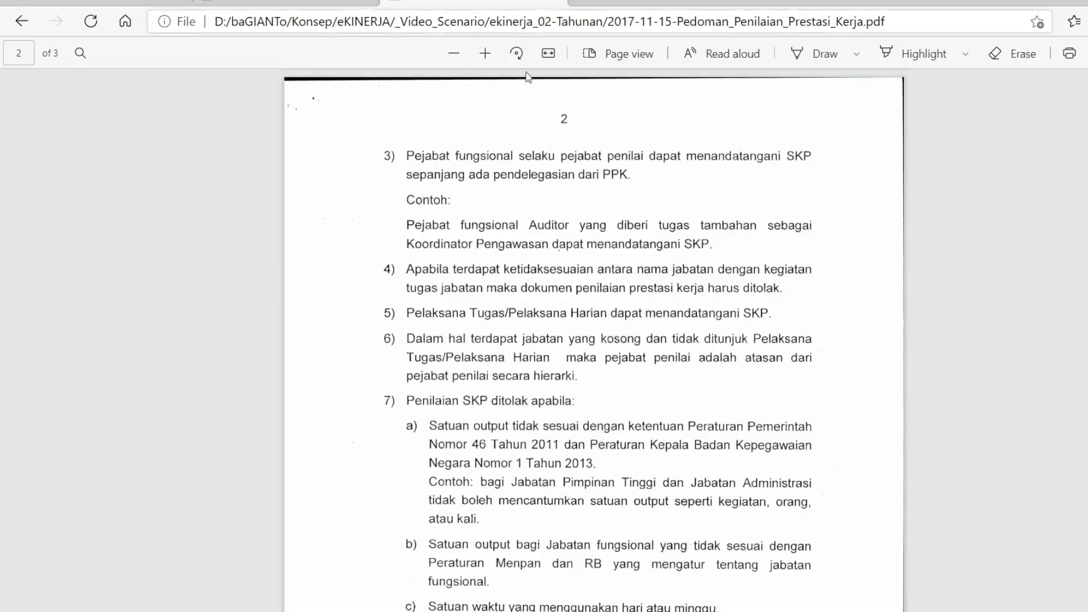
pyautogui.scroll(8, 580, 344)
pyautogui.scroll(2, 580, 344)
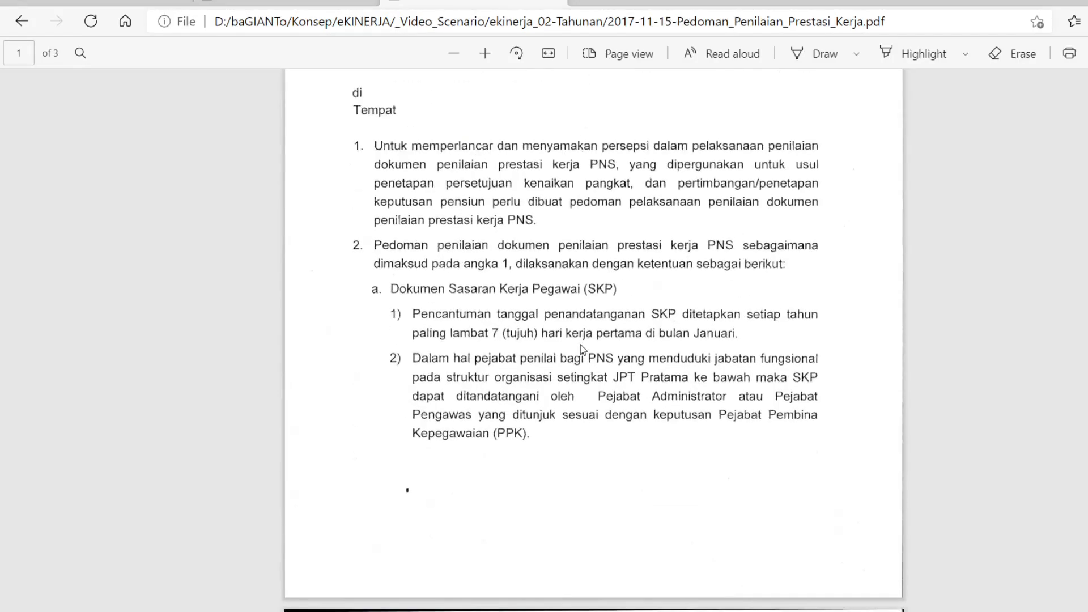
pyautogui.scroll(2, 580, 345)
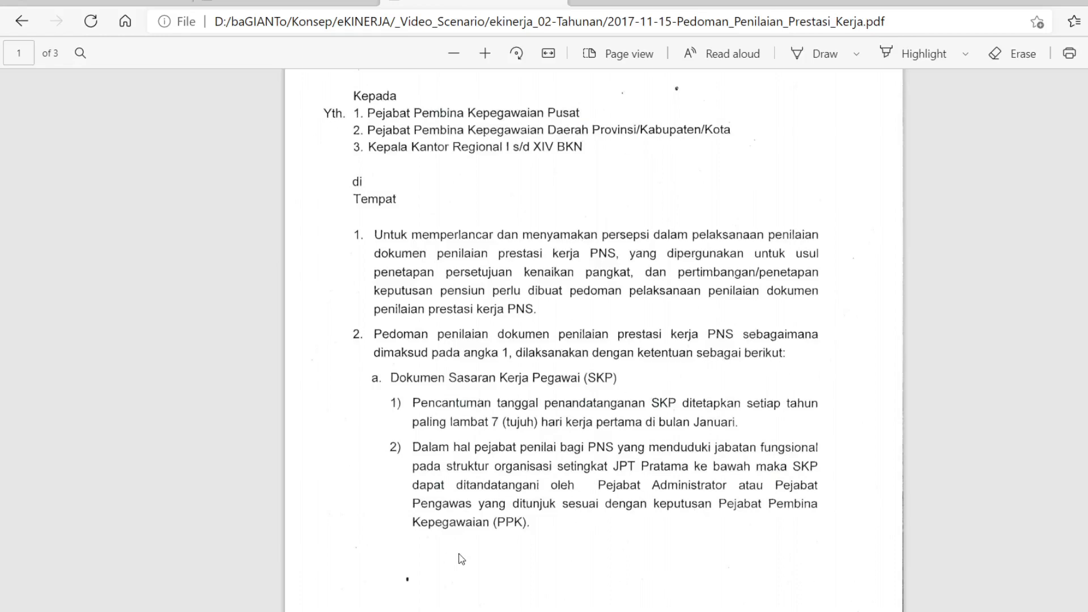
# Return to the DES target list and print the 2021 annual SKP target report with Tulang Bawang as the location.
pyautogui.click(84, 3)
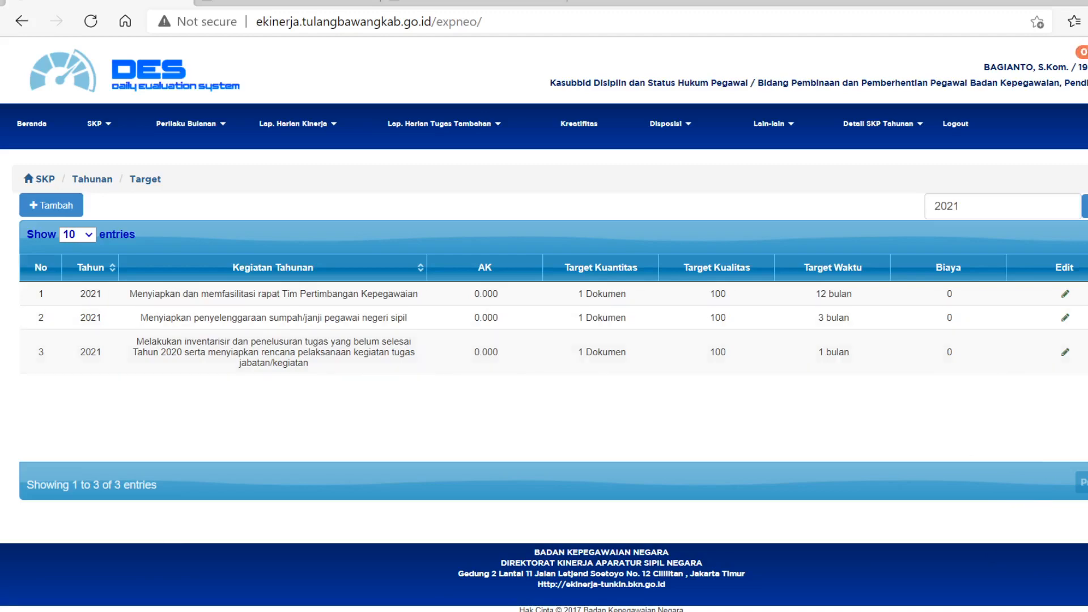
pyautogui.click(1085, 206)
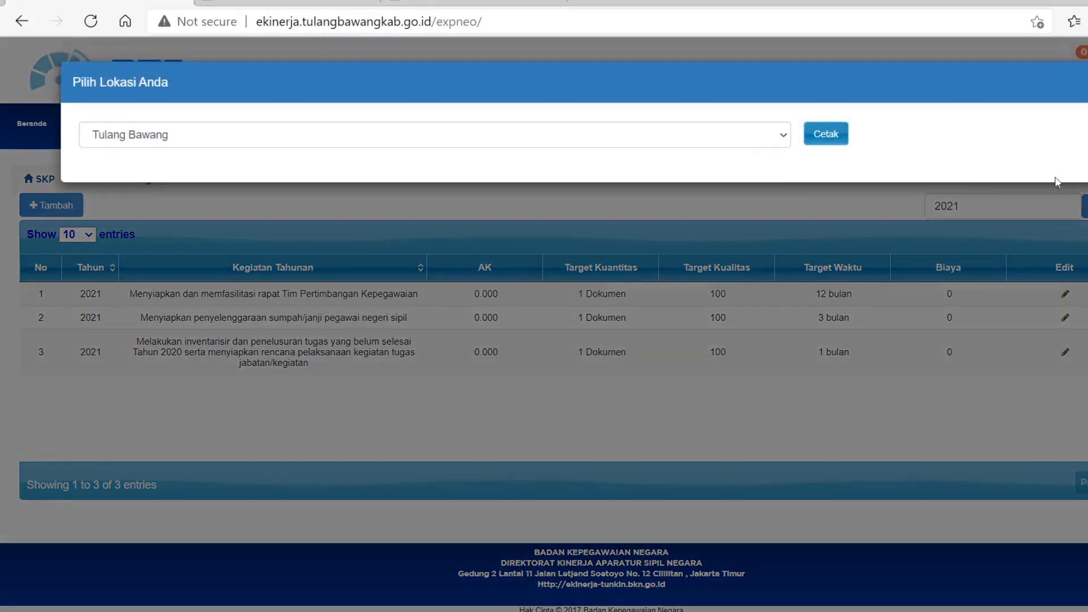
pyautogui.click(837, 139)
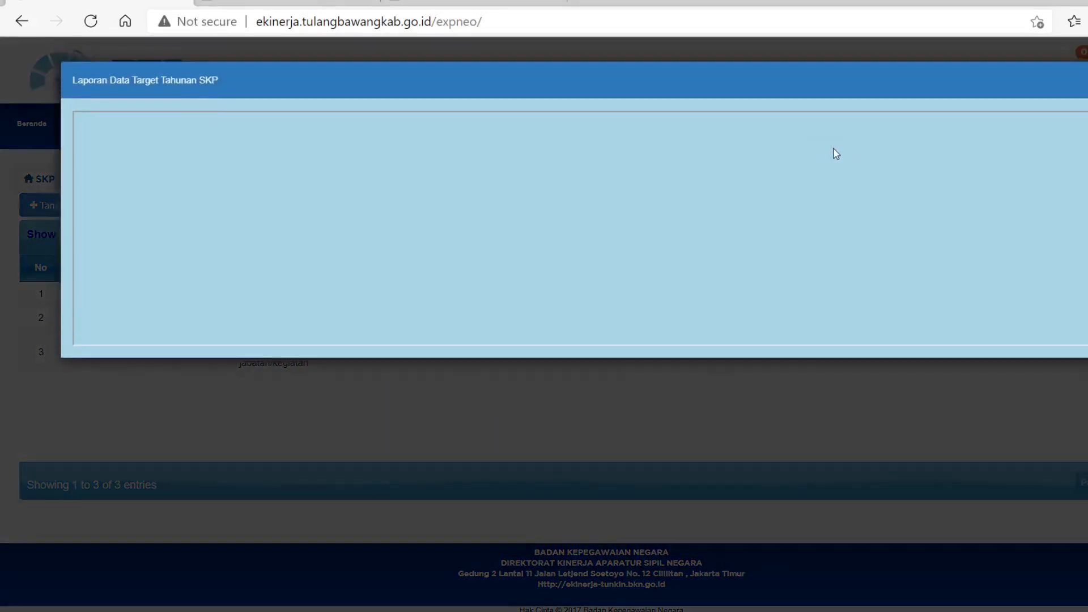